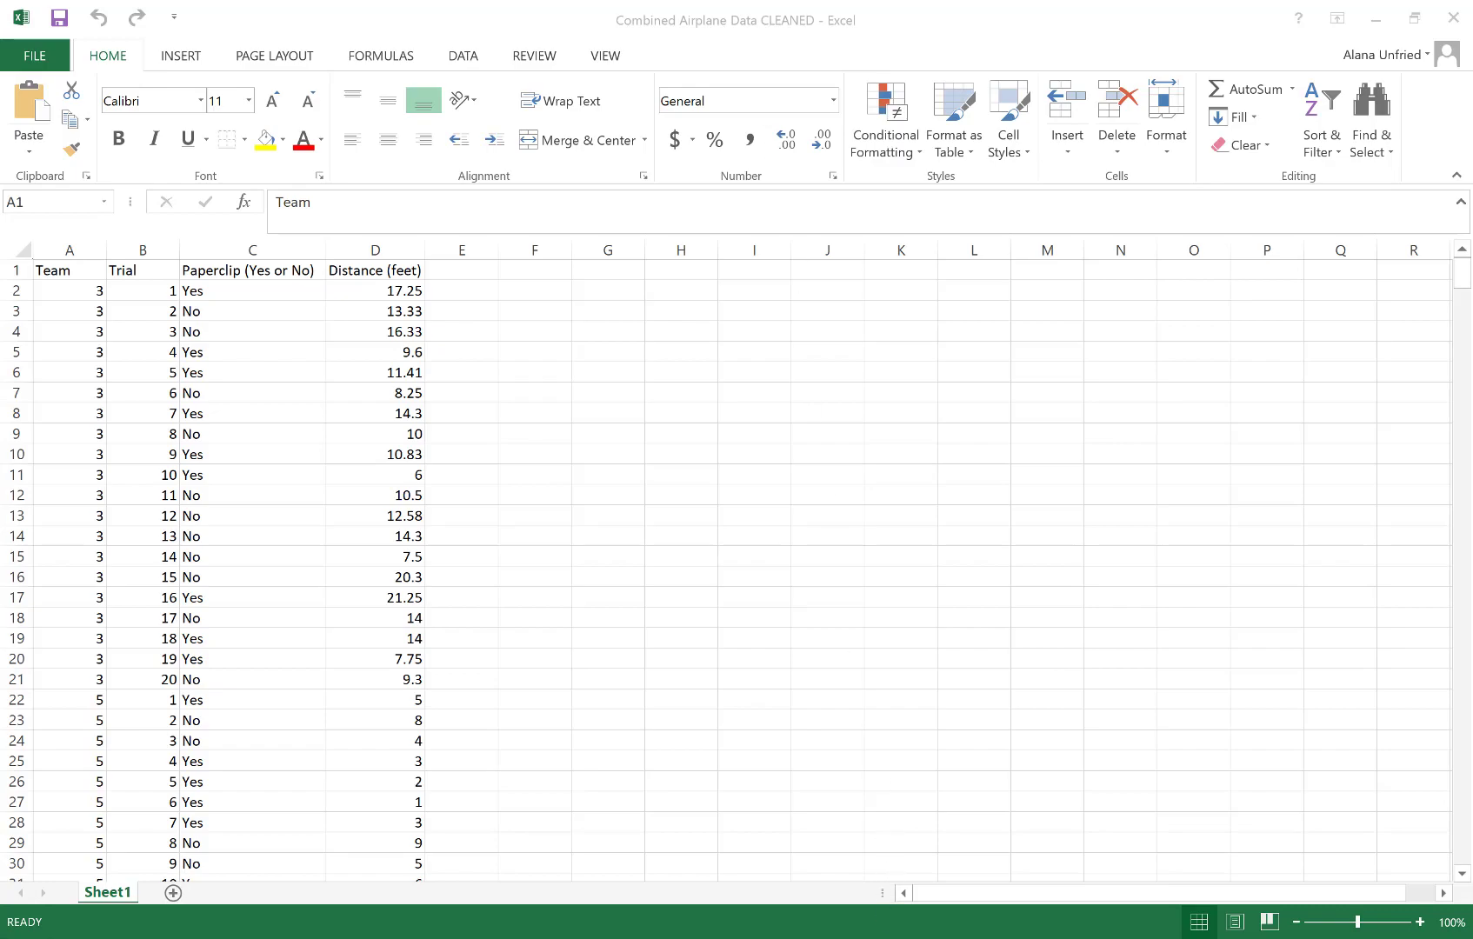
# Switch to JMP Pro and import the Combined Airplane Data CLEANED workbook from the Desktop, using the Excel Import Wizard's existing settings
pyautogui.click(861, 926)
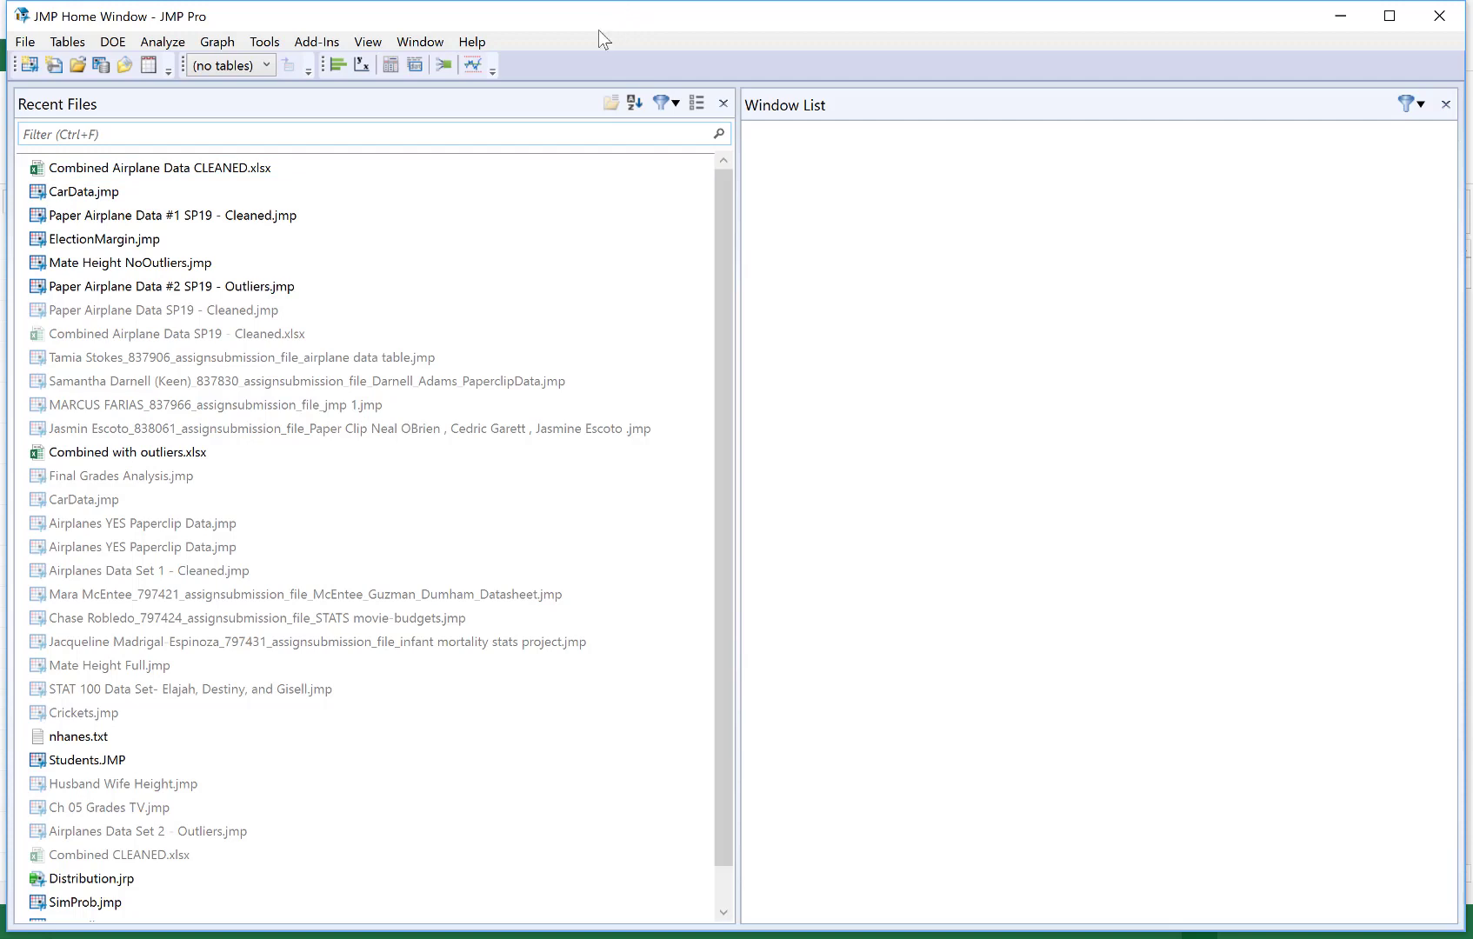
pyautogui.click(27, 45)
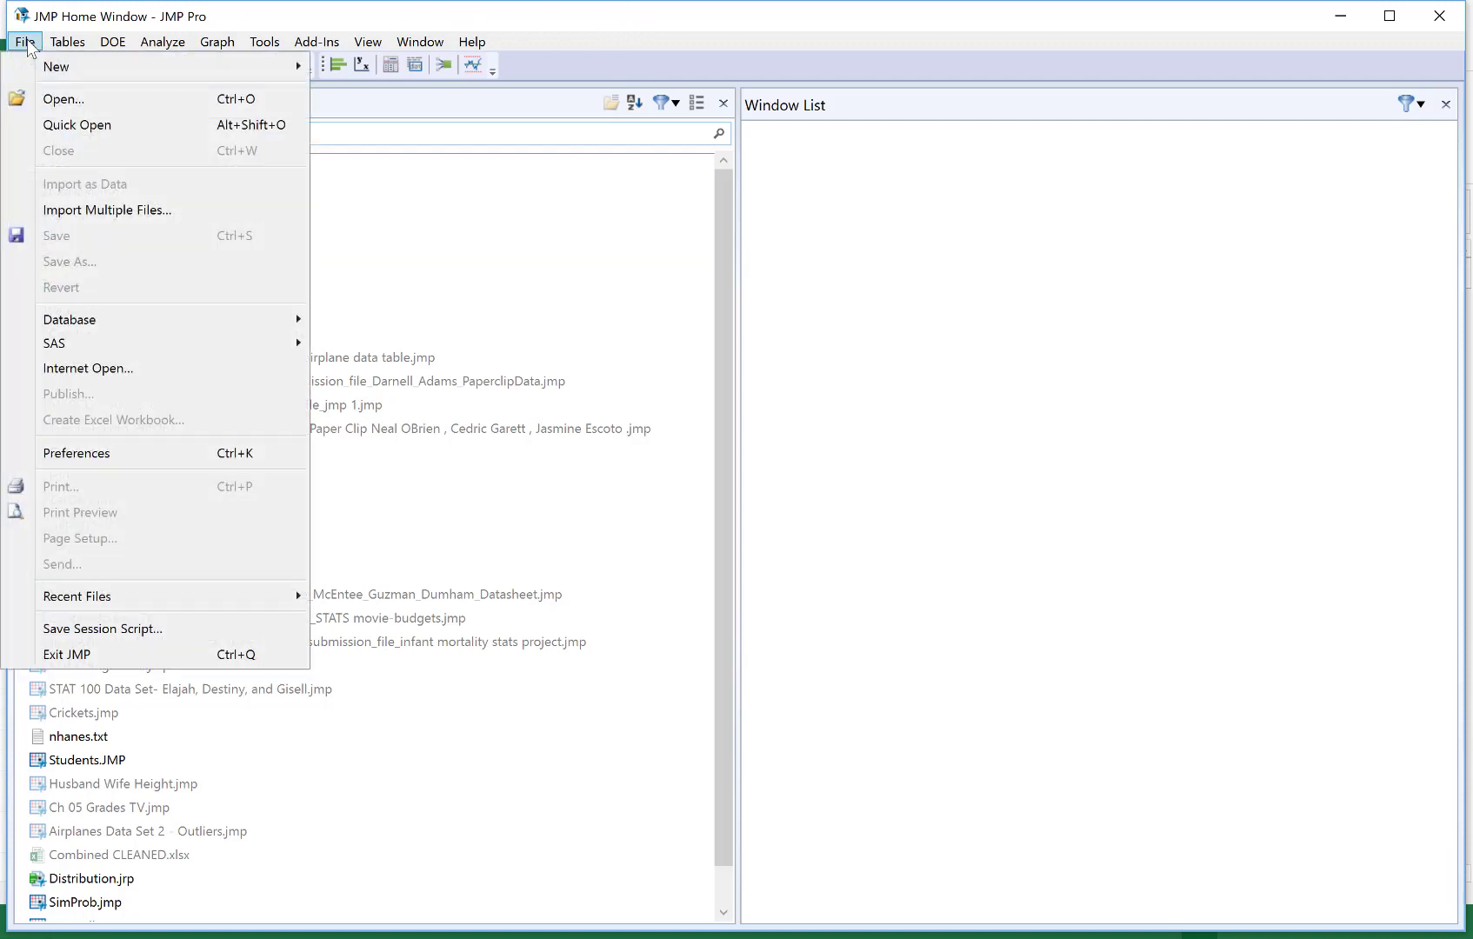
pyautogui.click(48, 101)
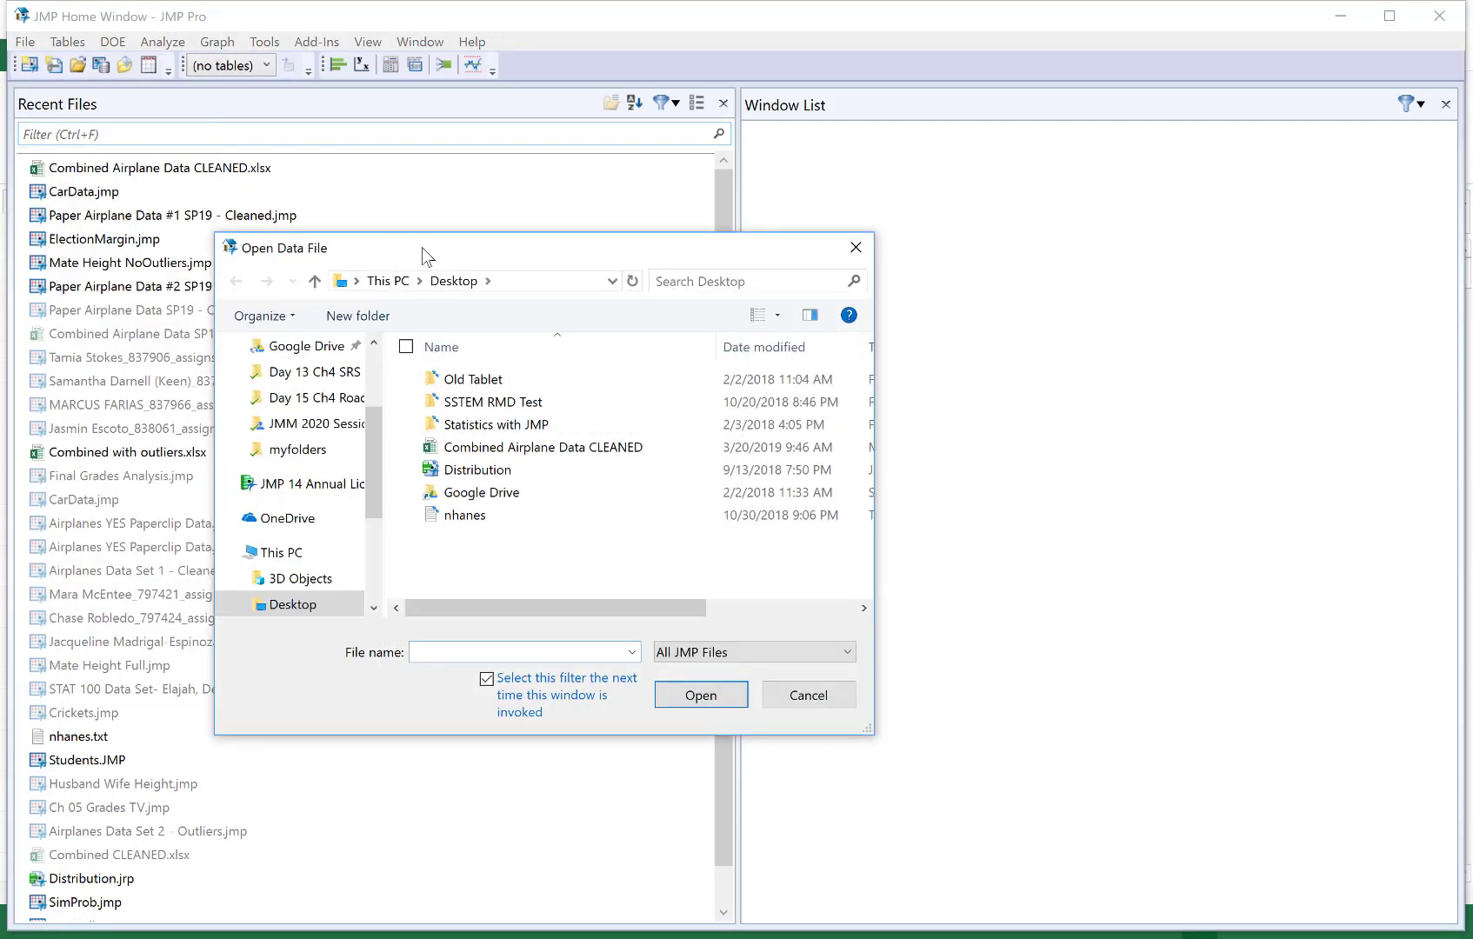
pyautogui.click(533, 449)
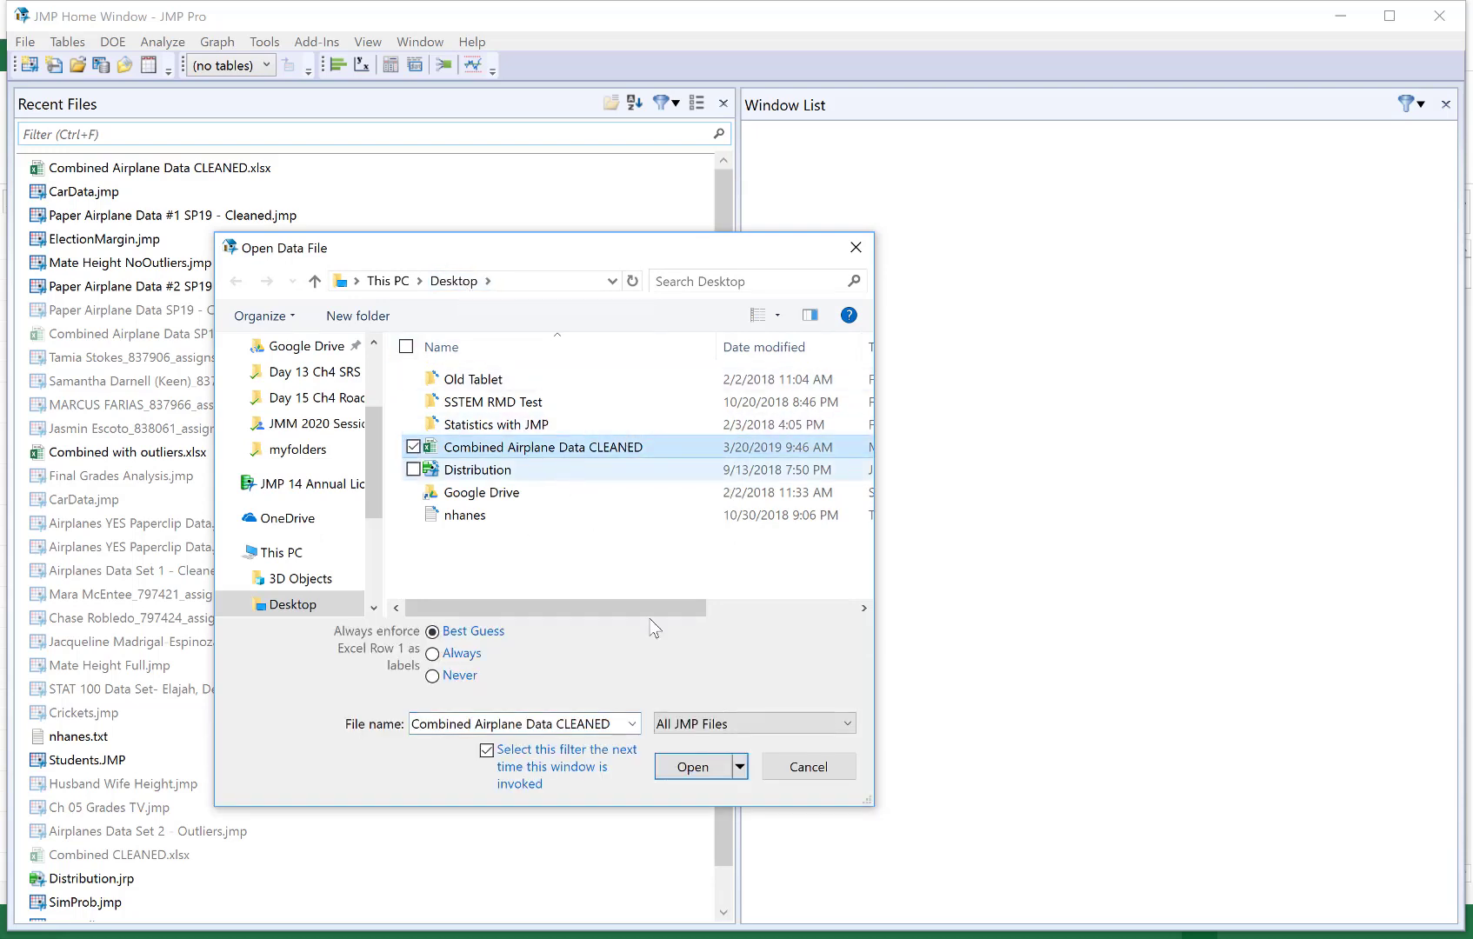
pyautogui.click(693, 767)
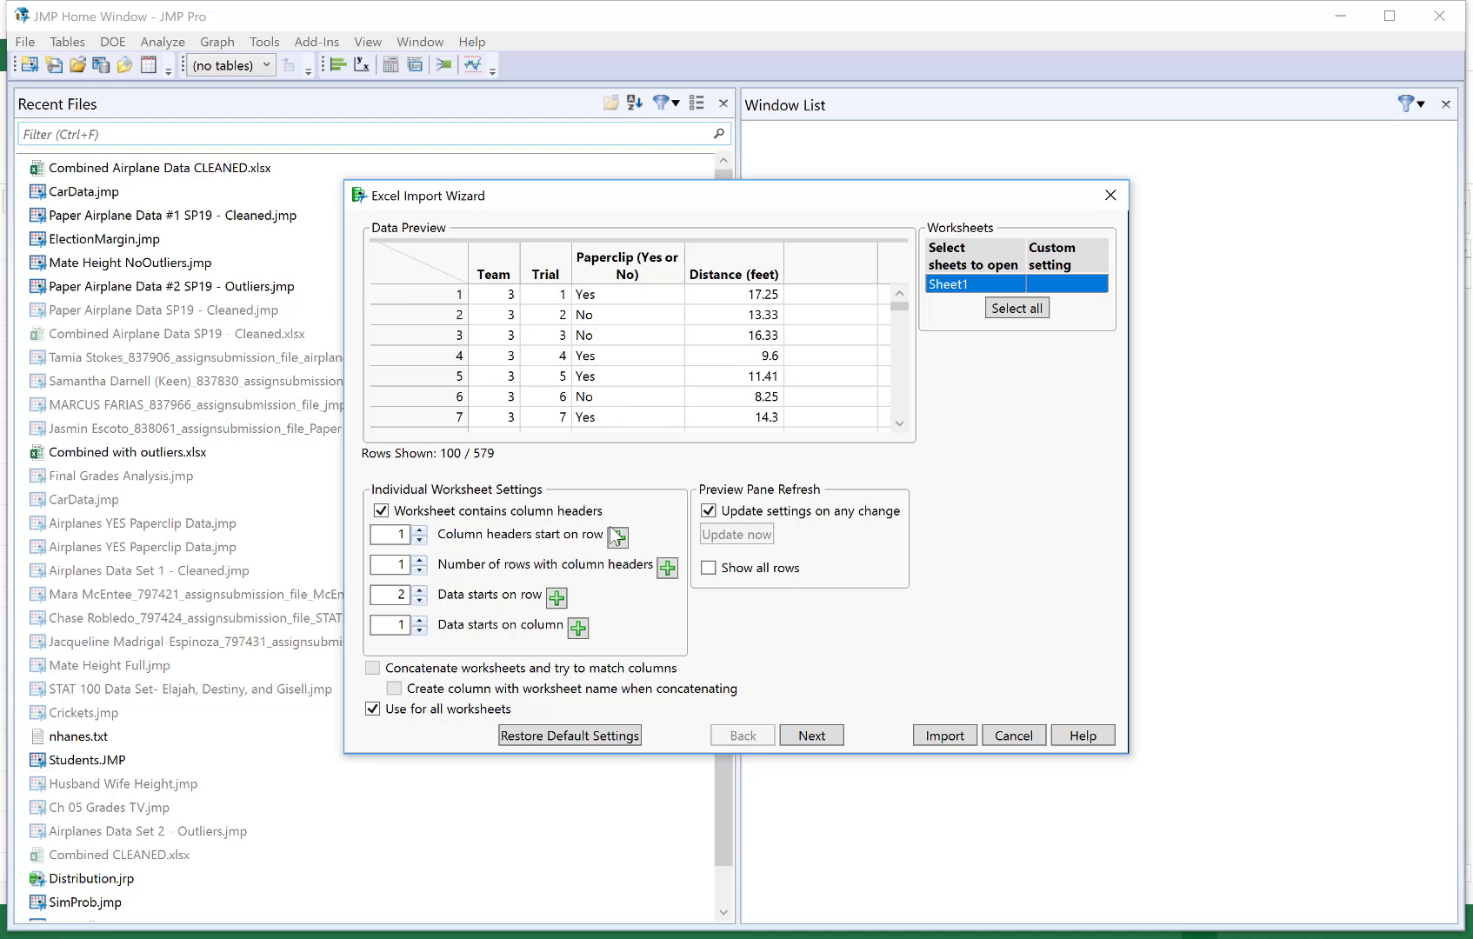
pyautogui.click(968, 742)
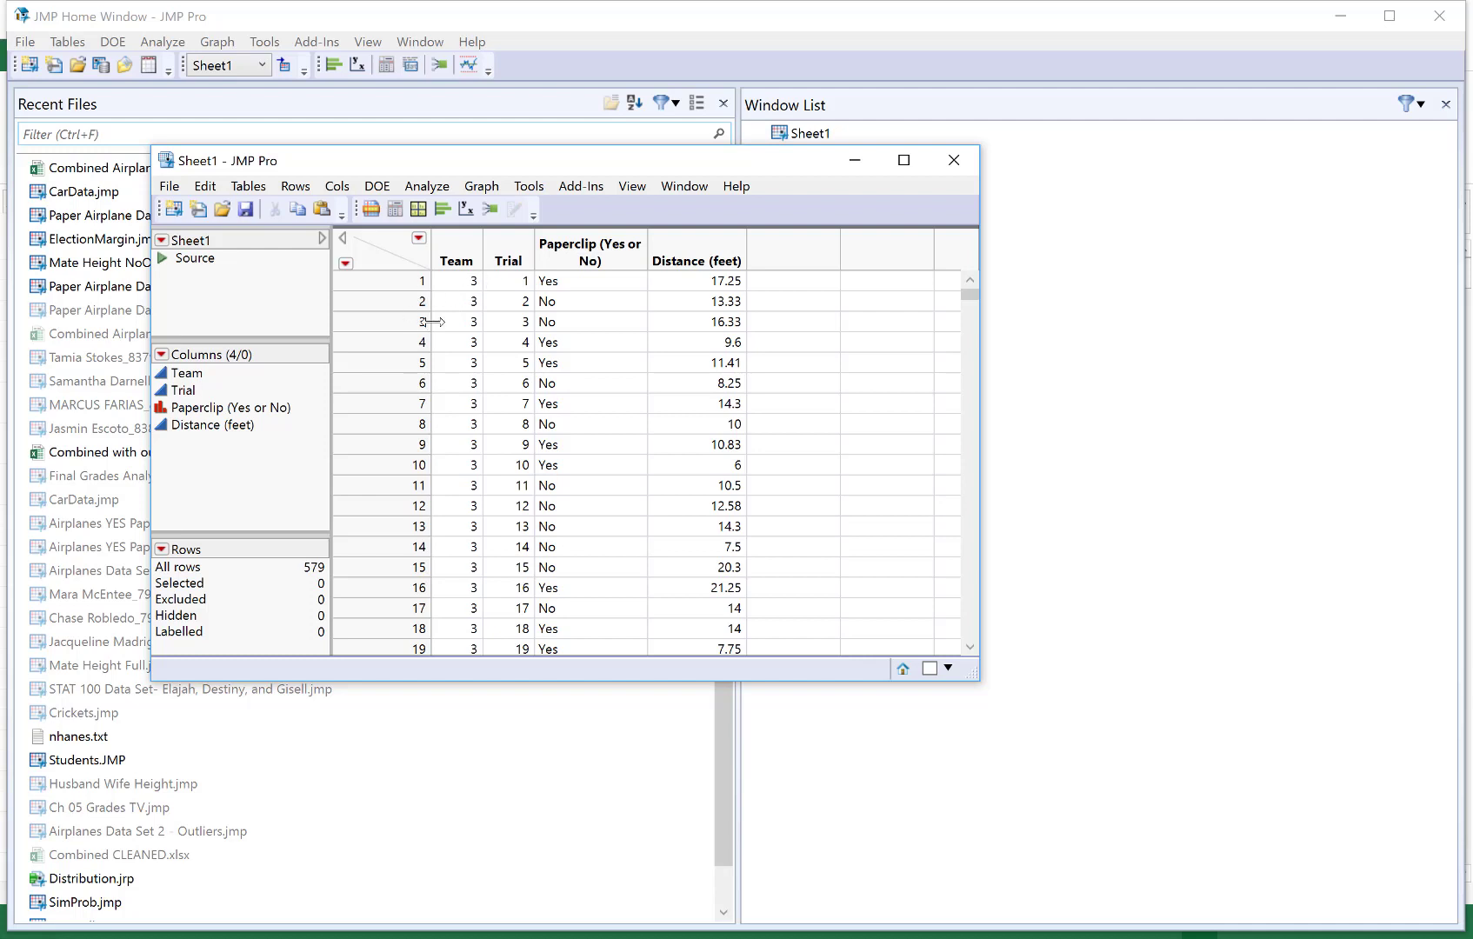
# Examine the imported columns Team, Trial, Paperclip (Yes or No) and Distance (feet) and their modeling types
pyautogui.click(187, 374)
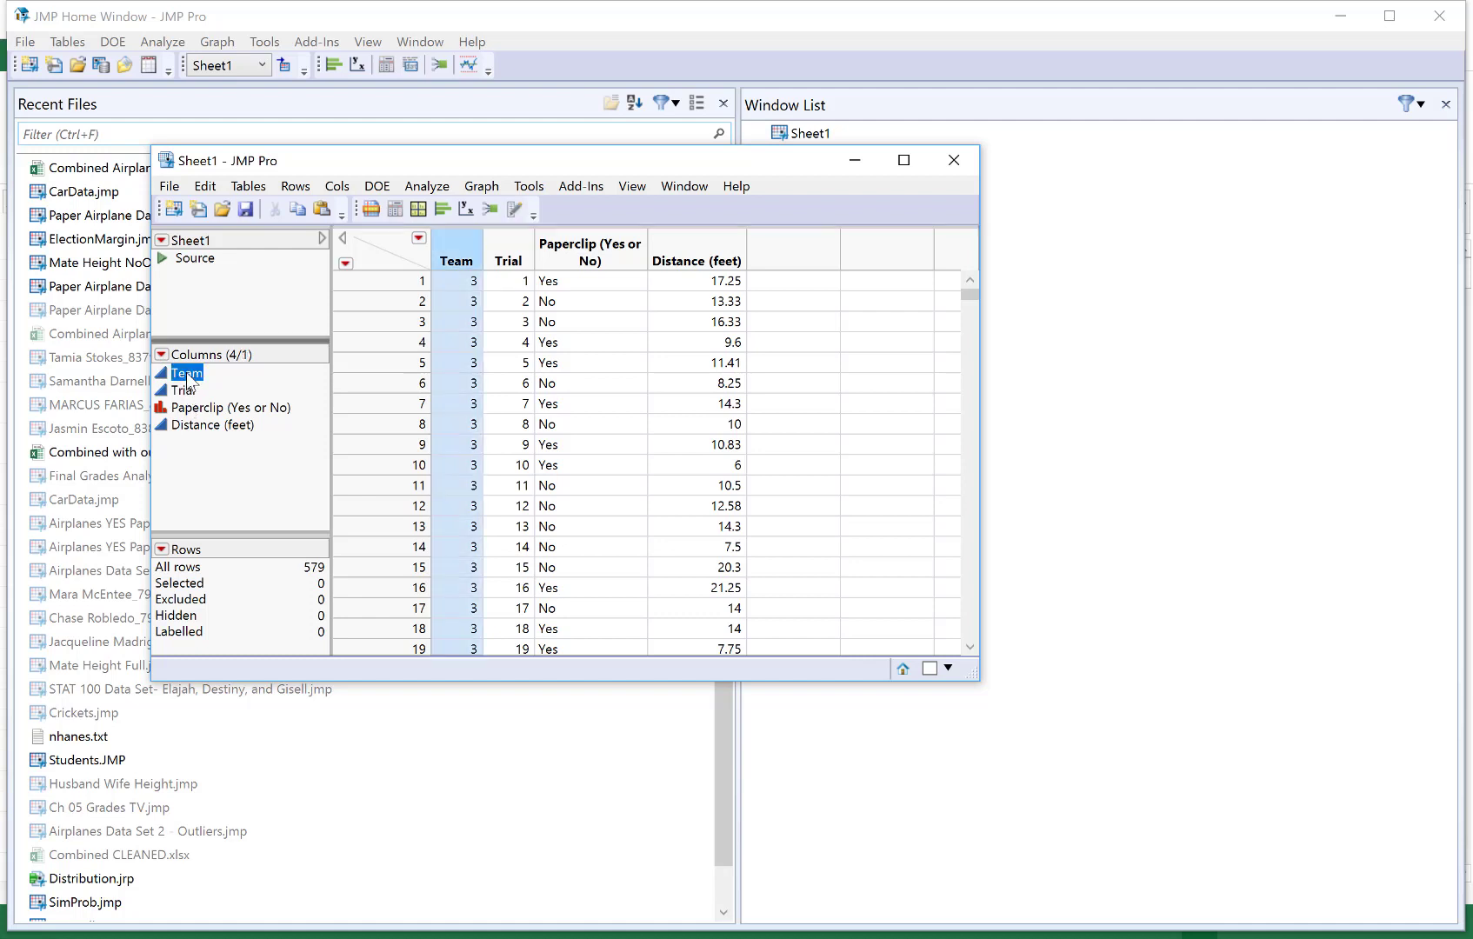
pyautogui.click(185, 390)
pyautogui.click(194, 408)
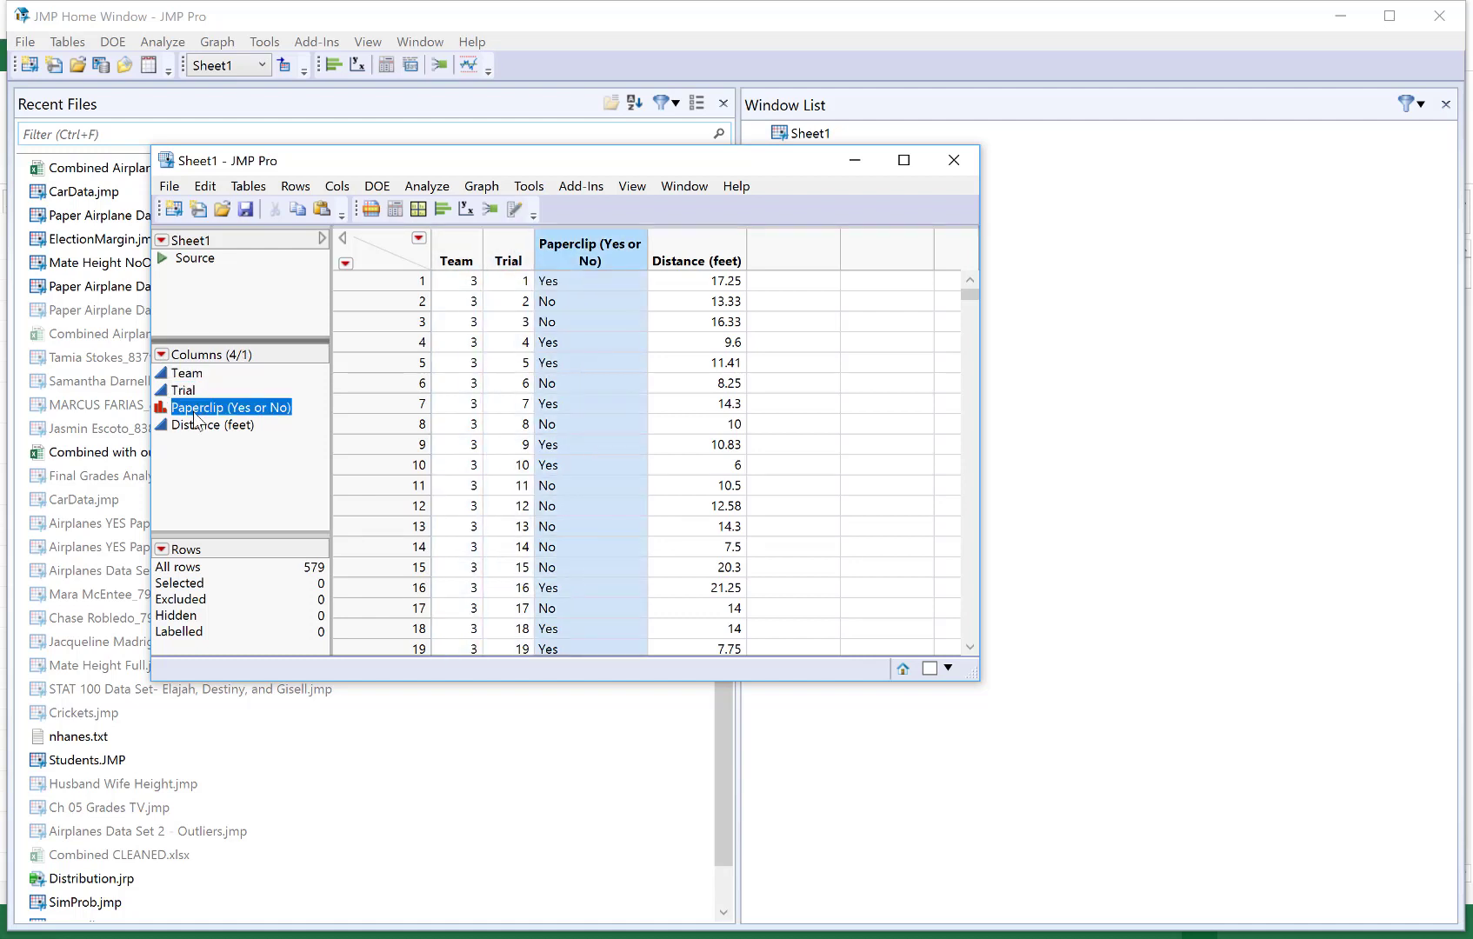
pyautogui.click(200, 428)
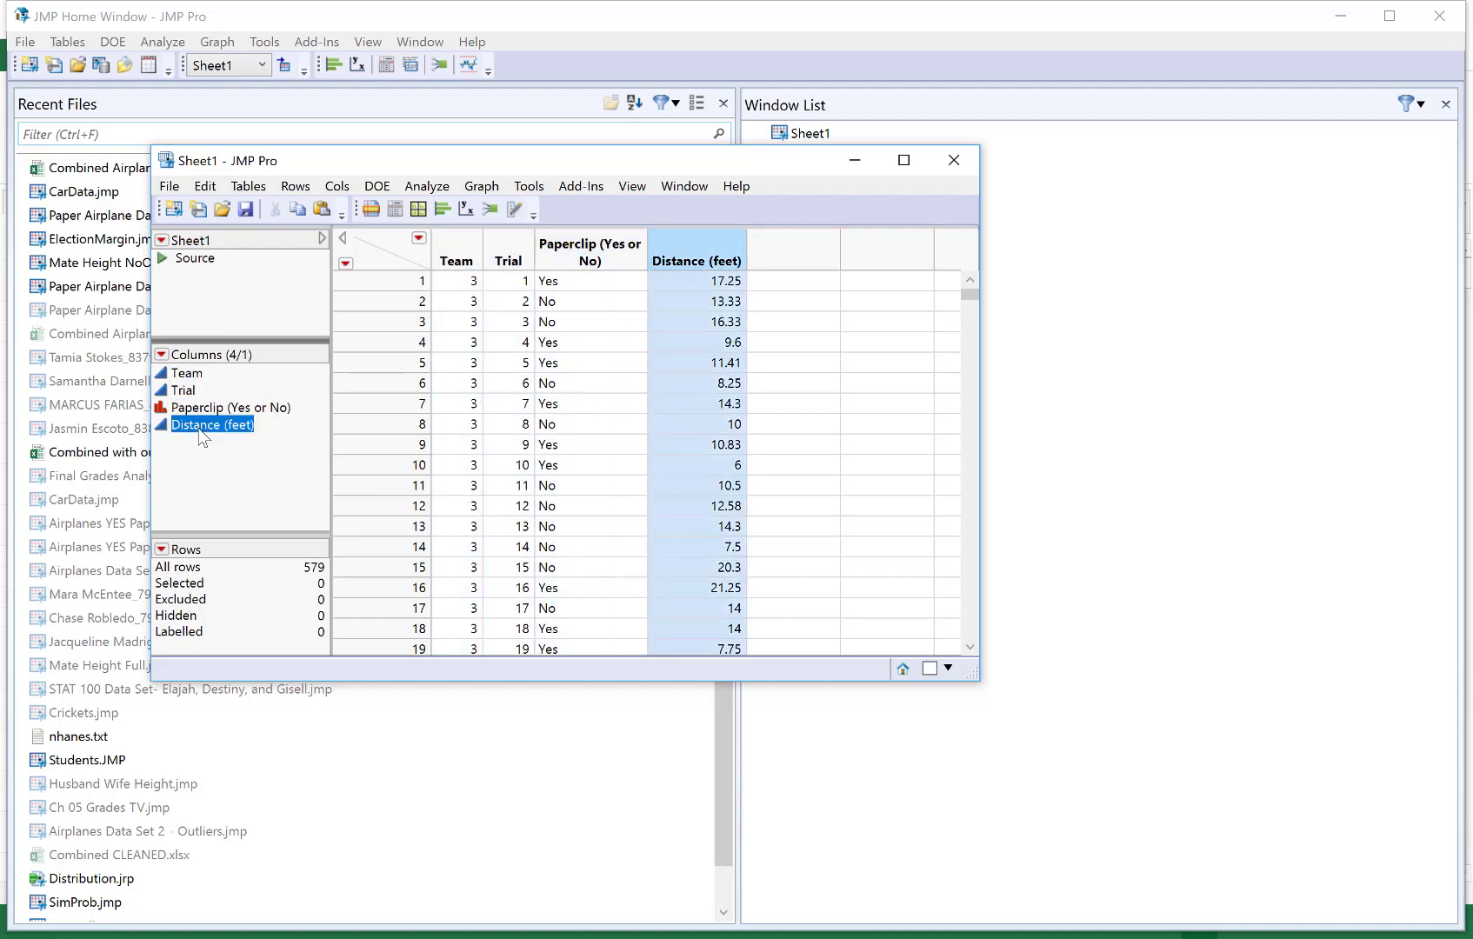
pyautogui.click(187, 375)
pyautogui.click(185, 390)
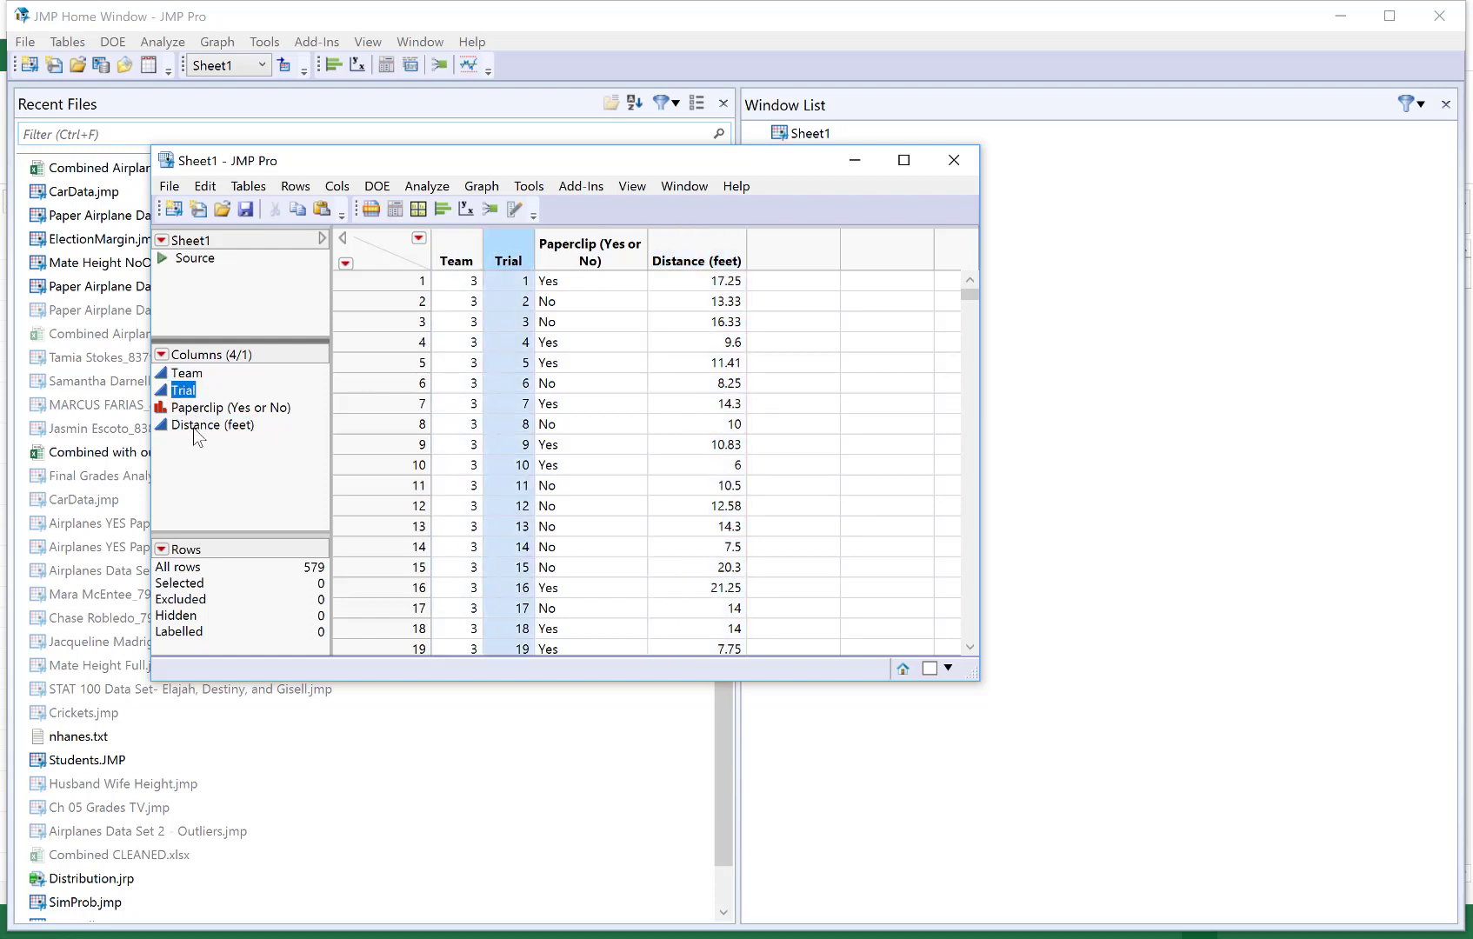
pyautogui.click(199, 428)
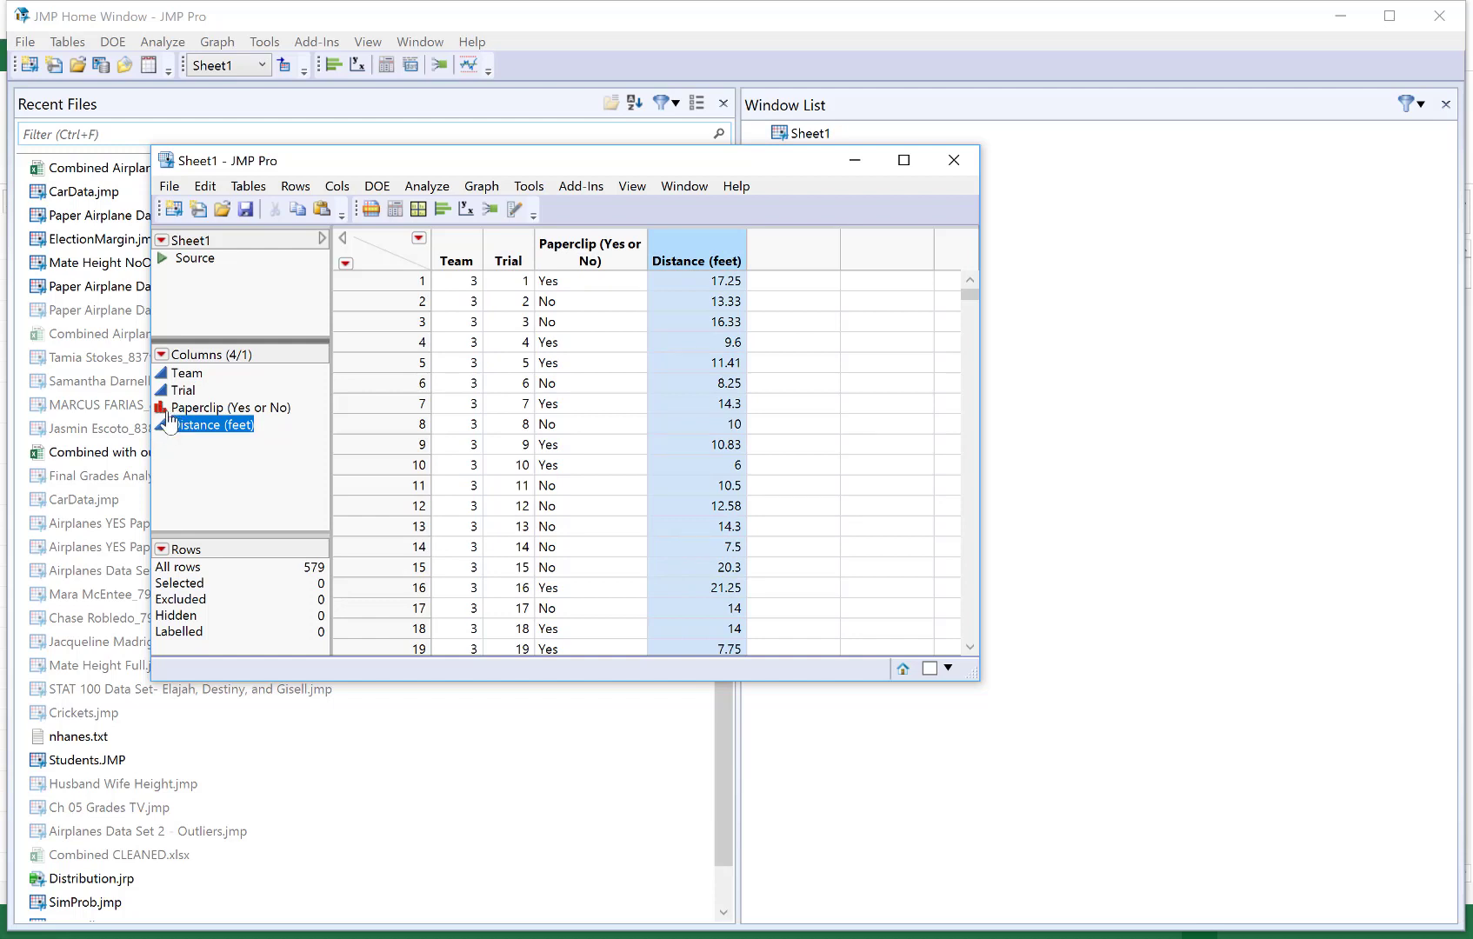
pyautogui.click(160, 409)
pyautogui.click(199, 416)
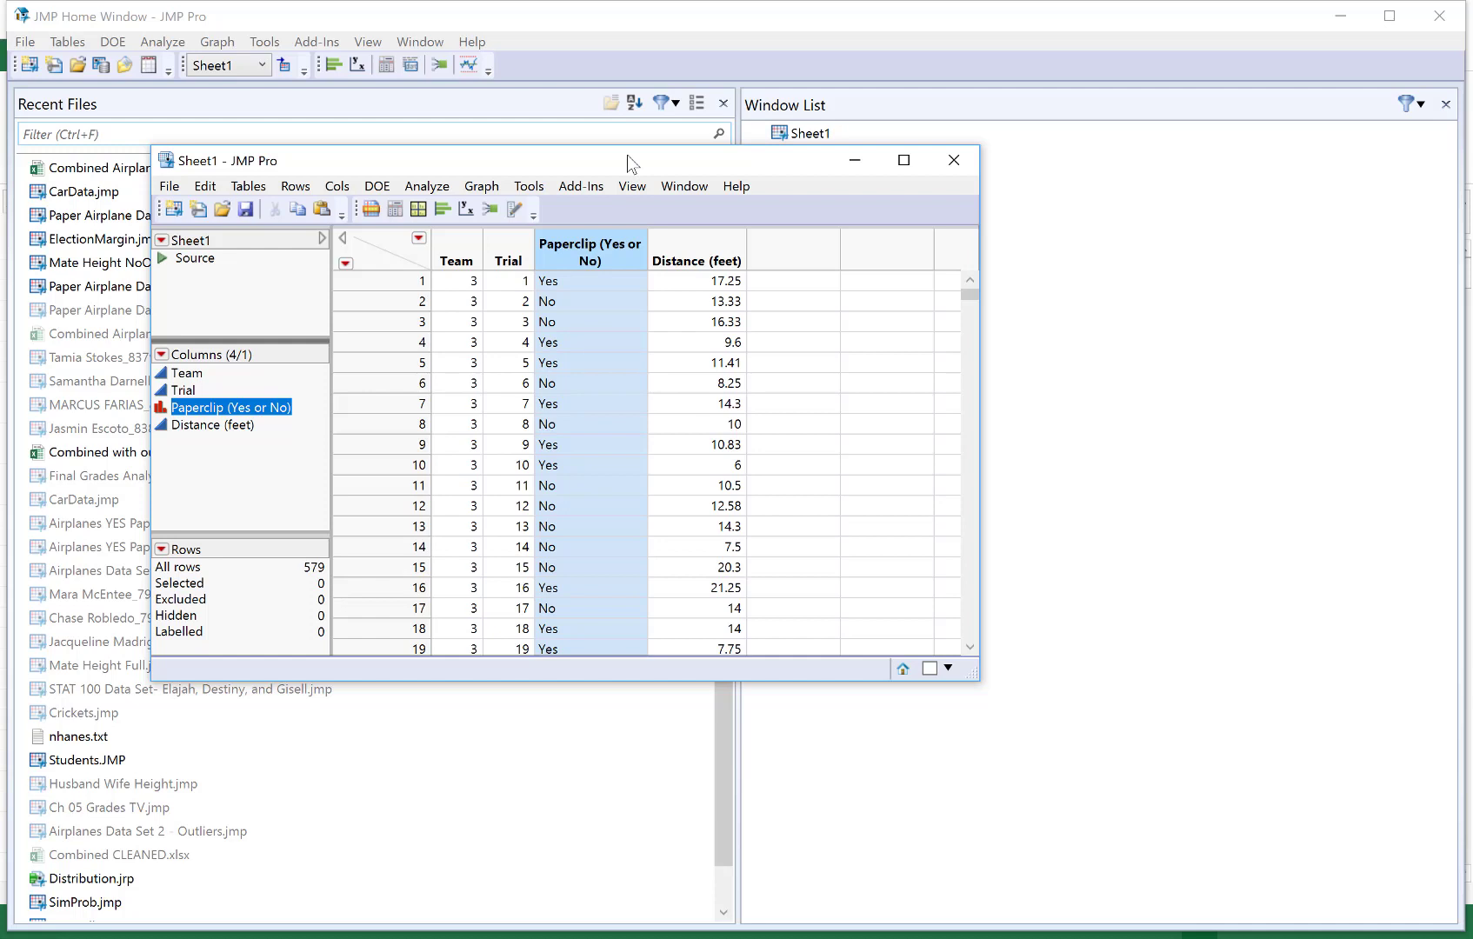
# Create a blank data table, and in Excel copy the whole airplane data range A1:D580 including its header row
pyautogui.click(173, 210)
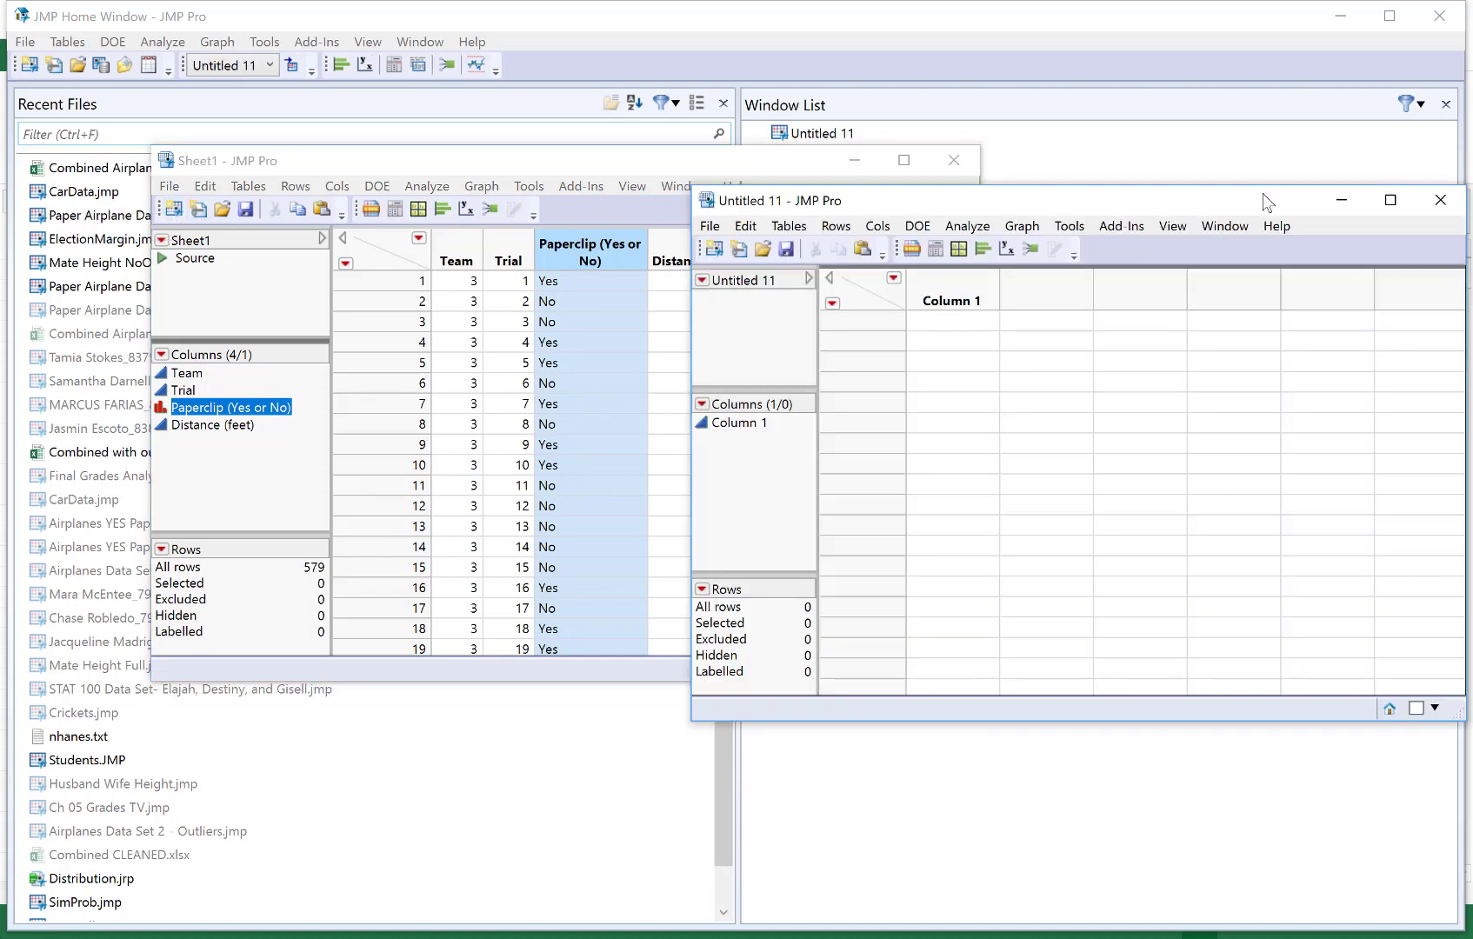
pyautogui.moveTo(883, 200); pyautogui.dragTo(520, 175)
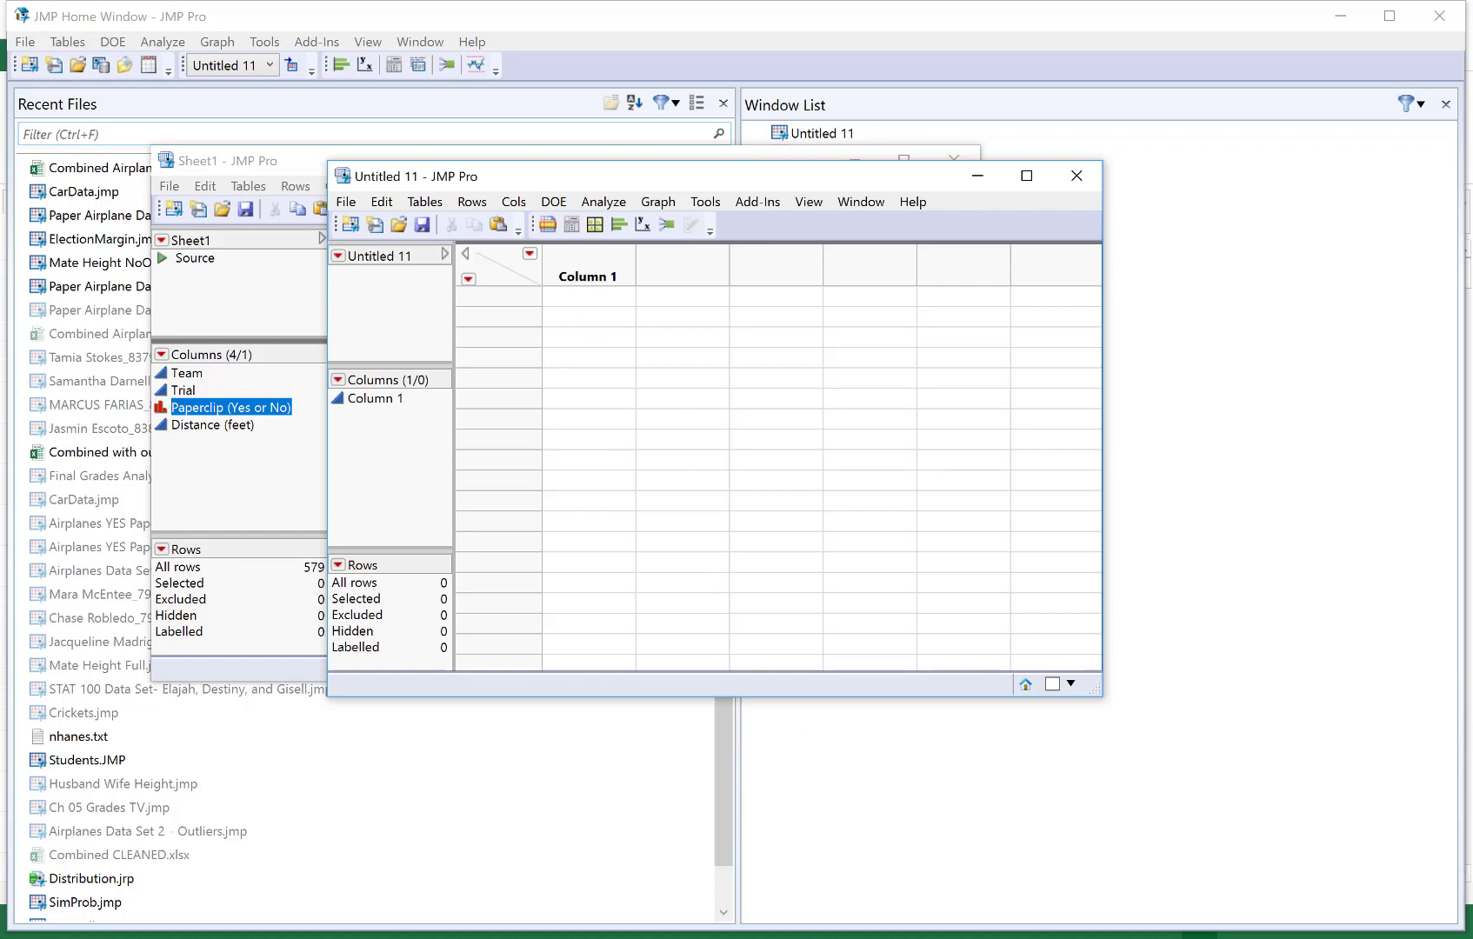
pyautogui.moveTo(939, 933)
pyautogui.click(957, 856)
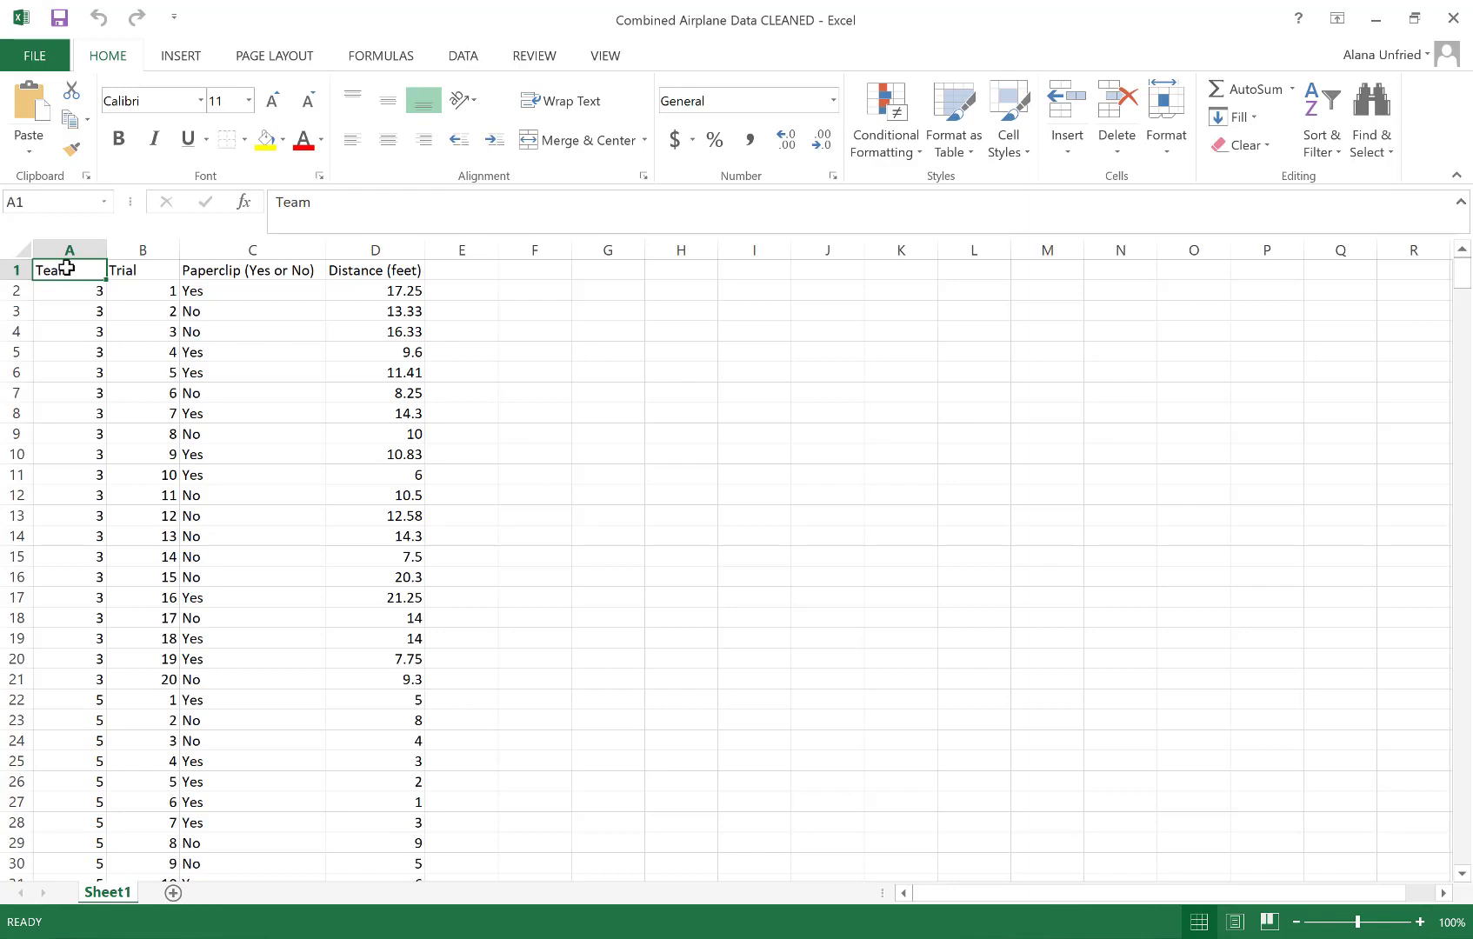
pyautogui.hotkey('ctrl', 'shift', 'Right')
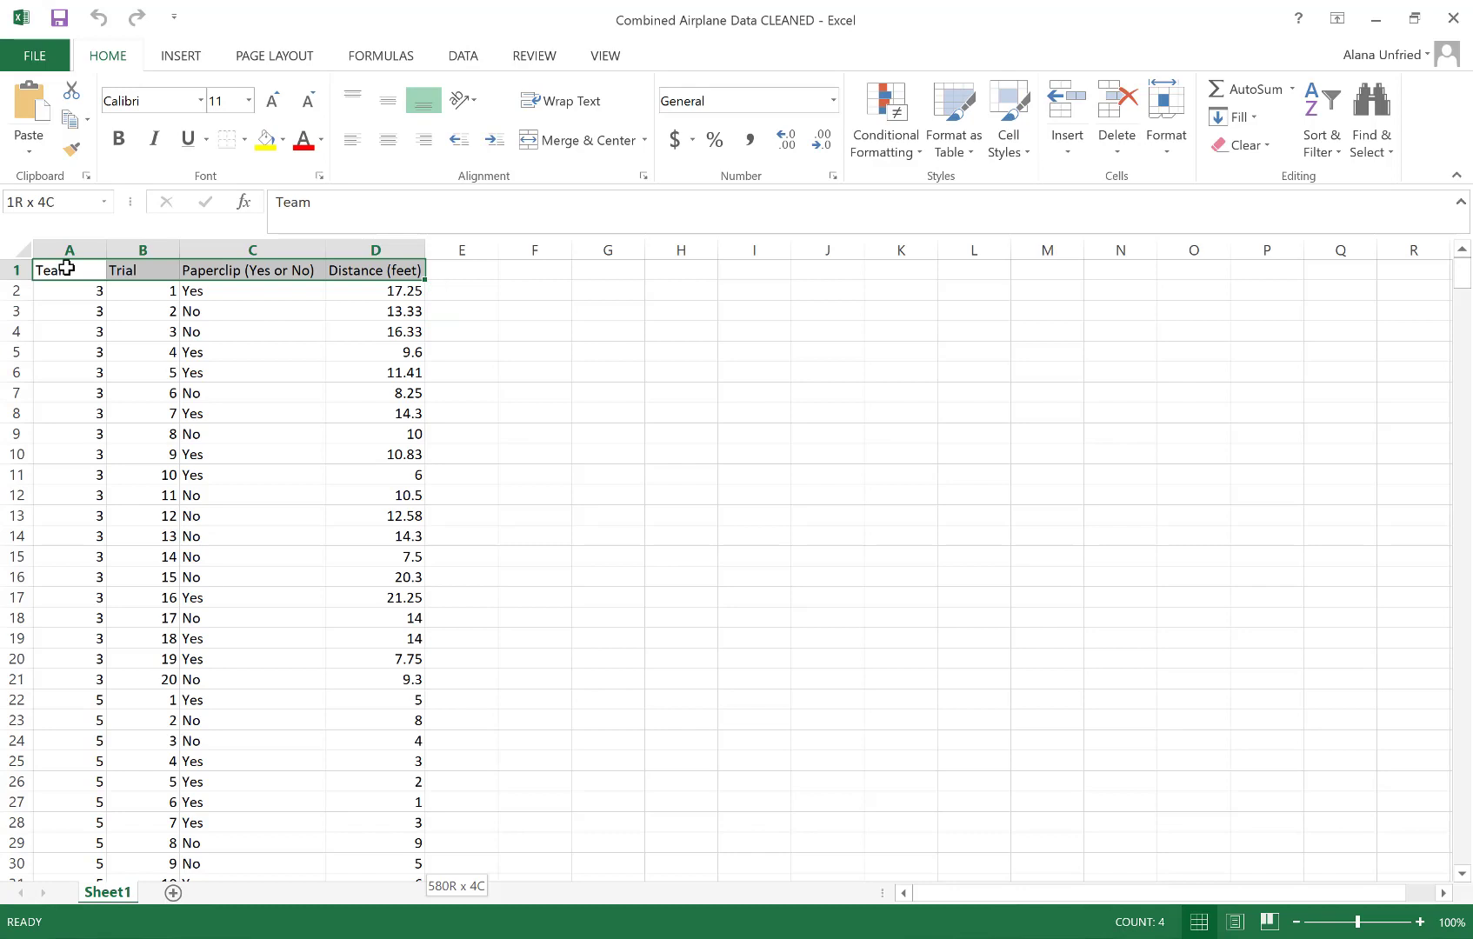
pyautogui.hotkey('ctrl', 'shift', 'Down')
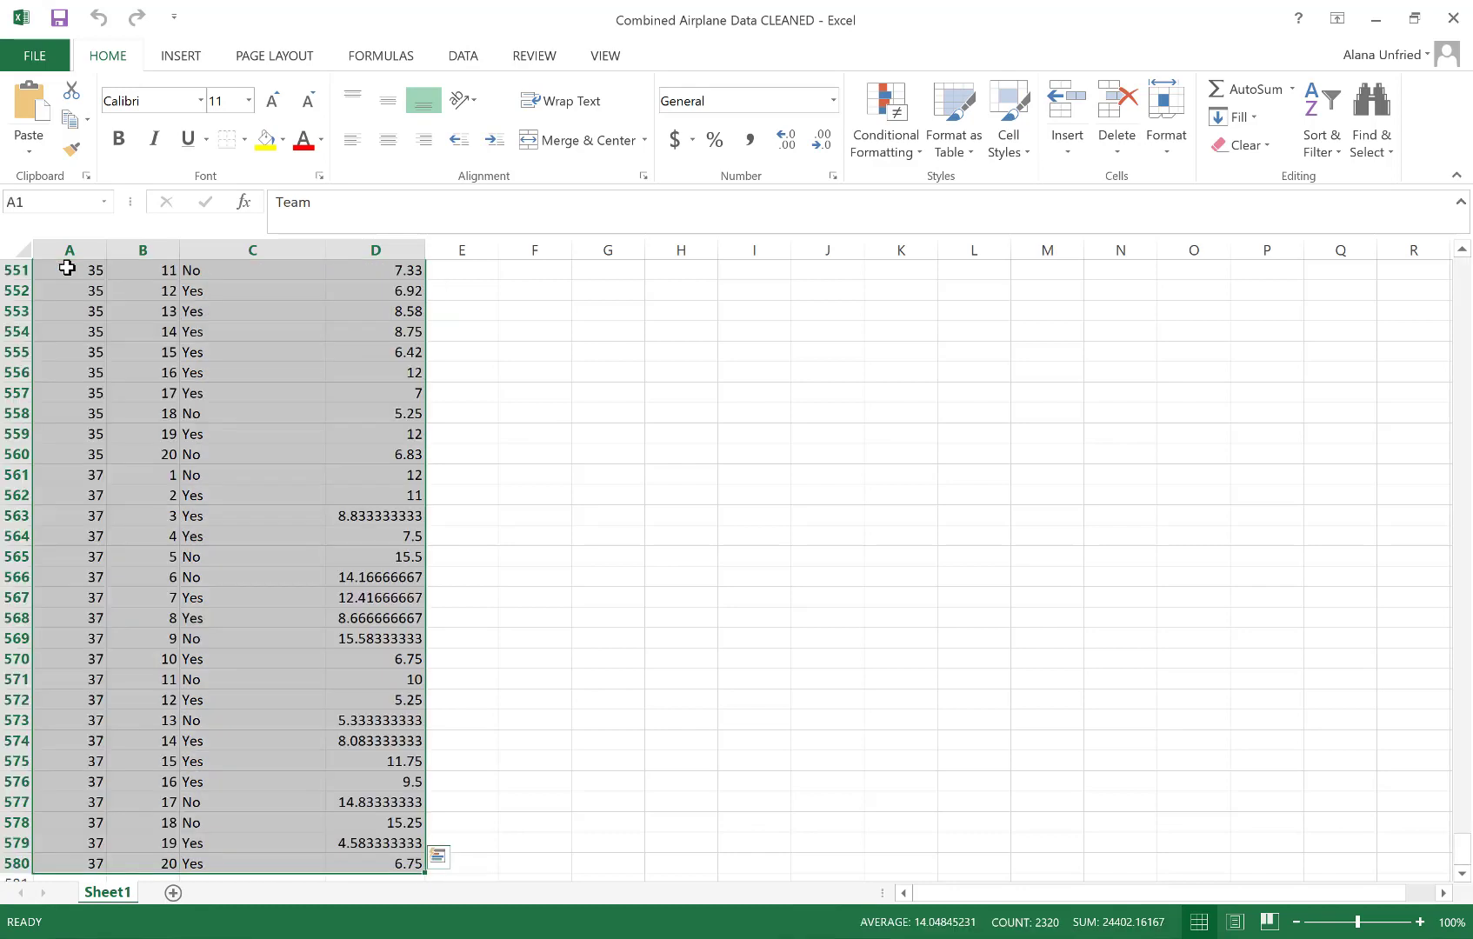
pyautogui.hotkey('ctrl', 'c')
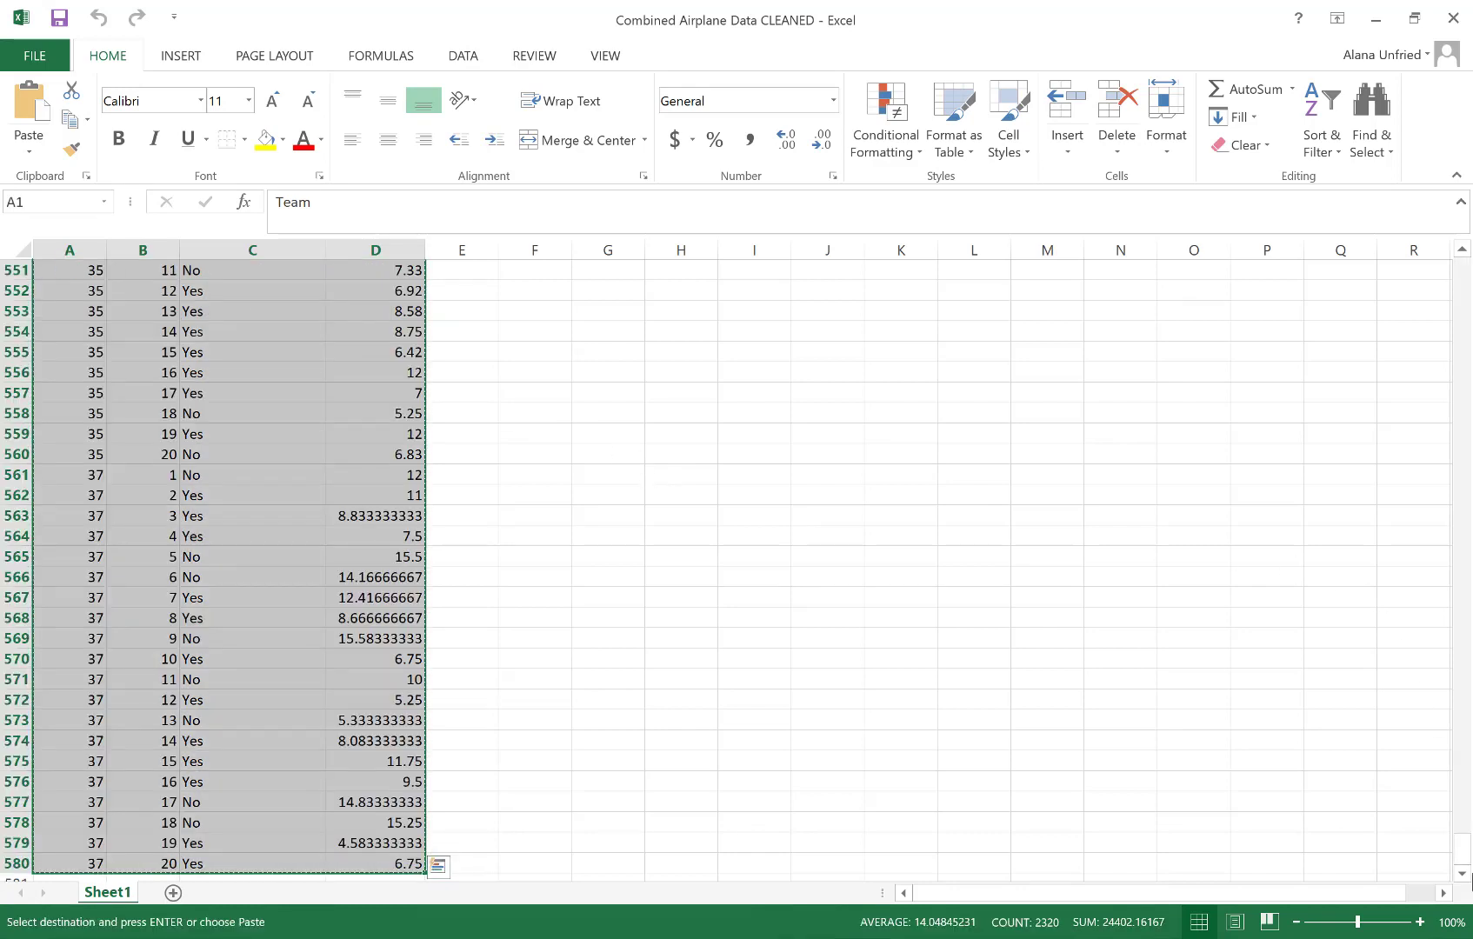
pyautogui.moveTo(1460, 861); pyautogui.dragTo(1465, 270)
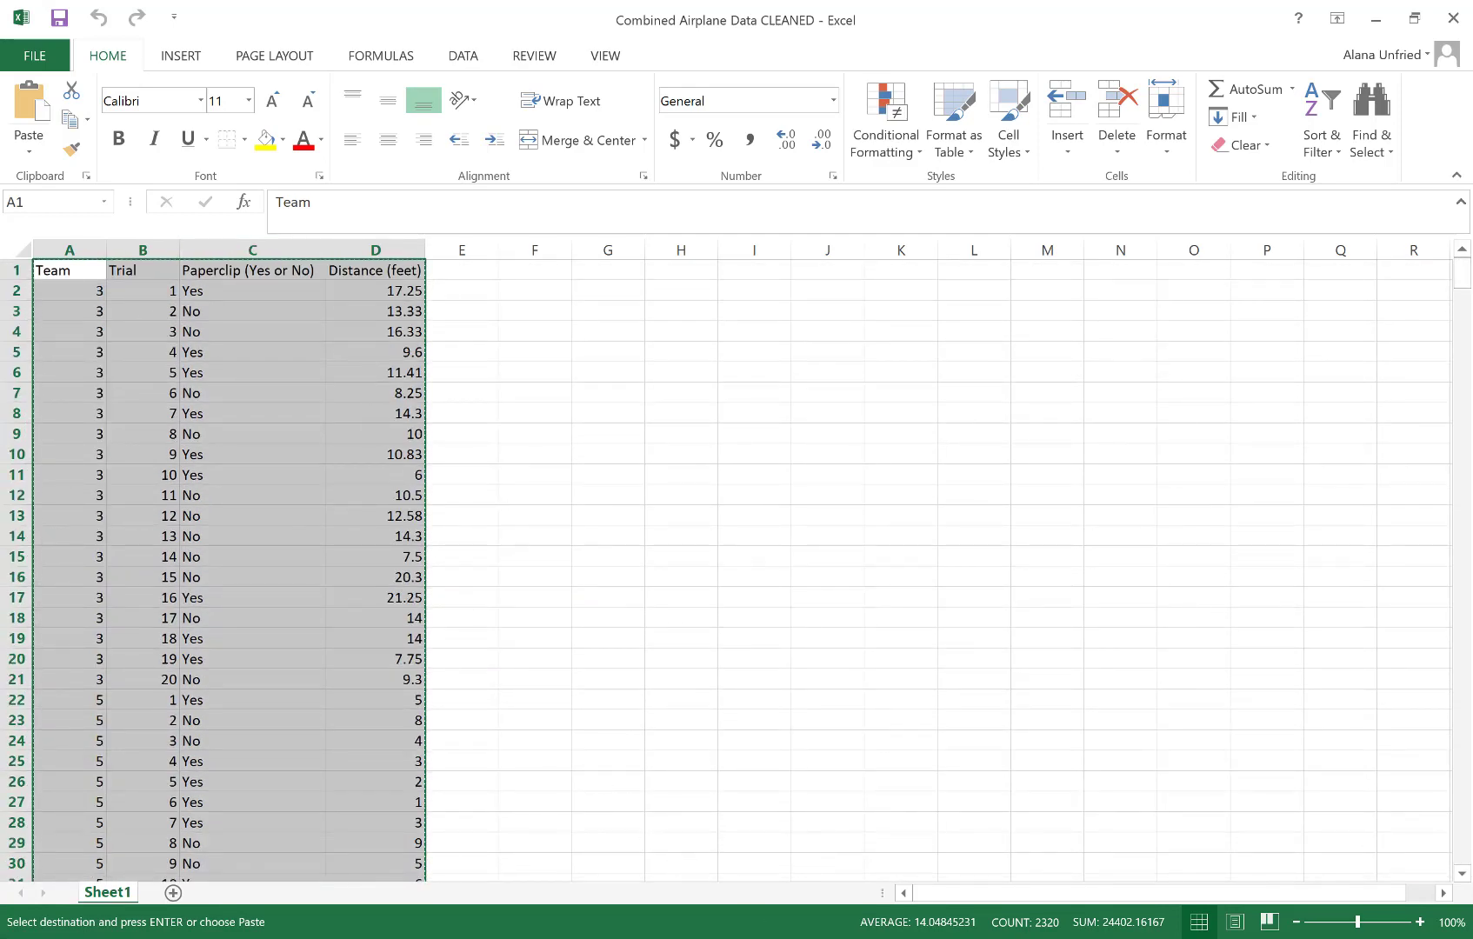
# Switch back to the blank JMP data table and paste the copied airplane data with its column names
pyautogui.moveTo(863, 927)
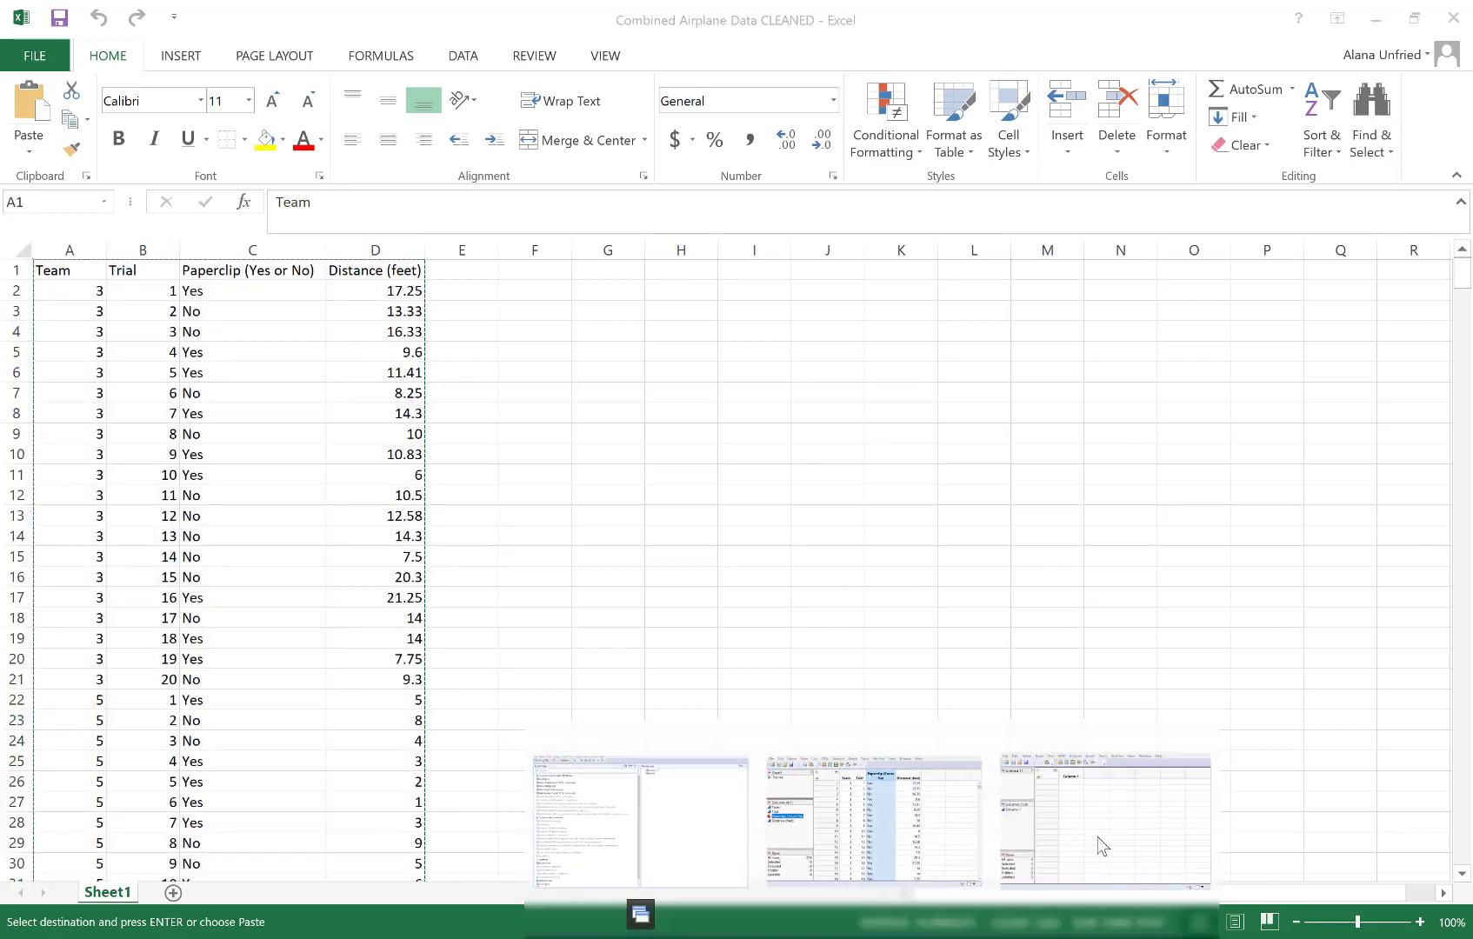
pyautogui.click(1098, 837)
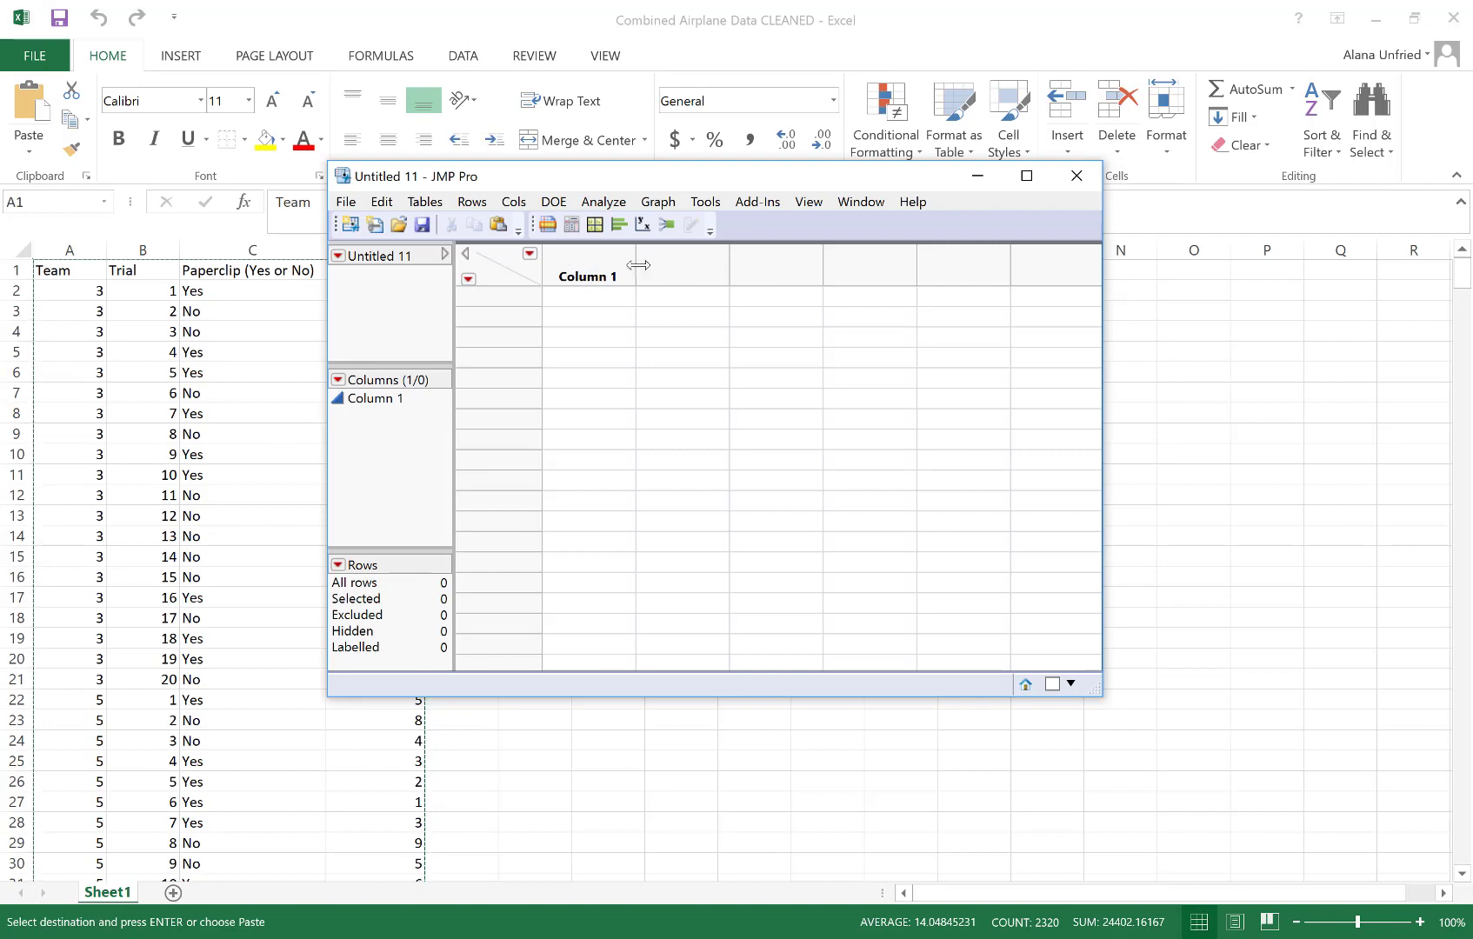
pyautogui.click(381, 202)
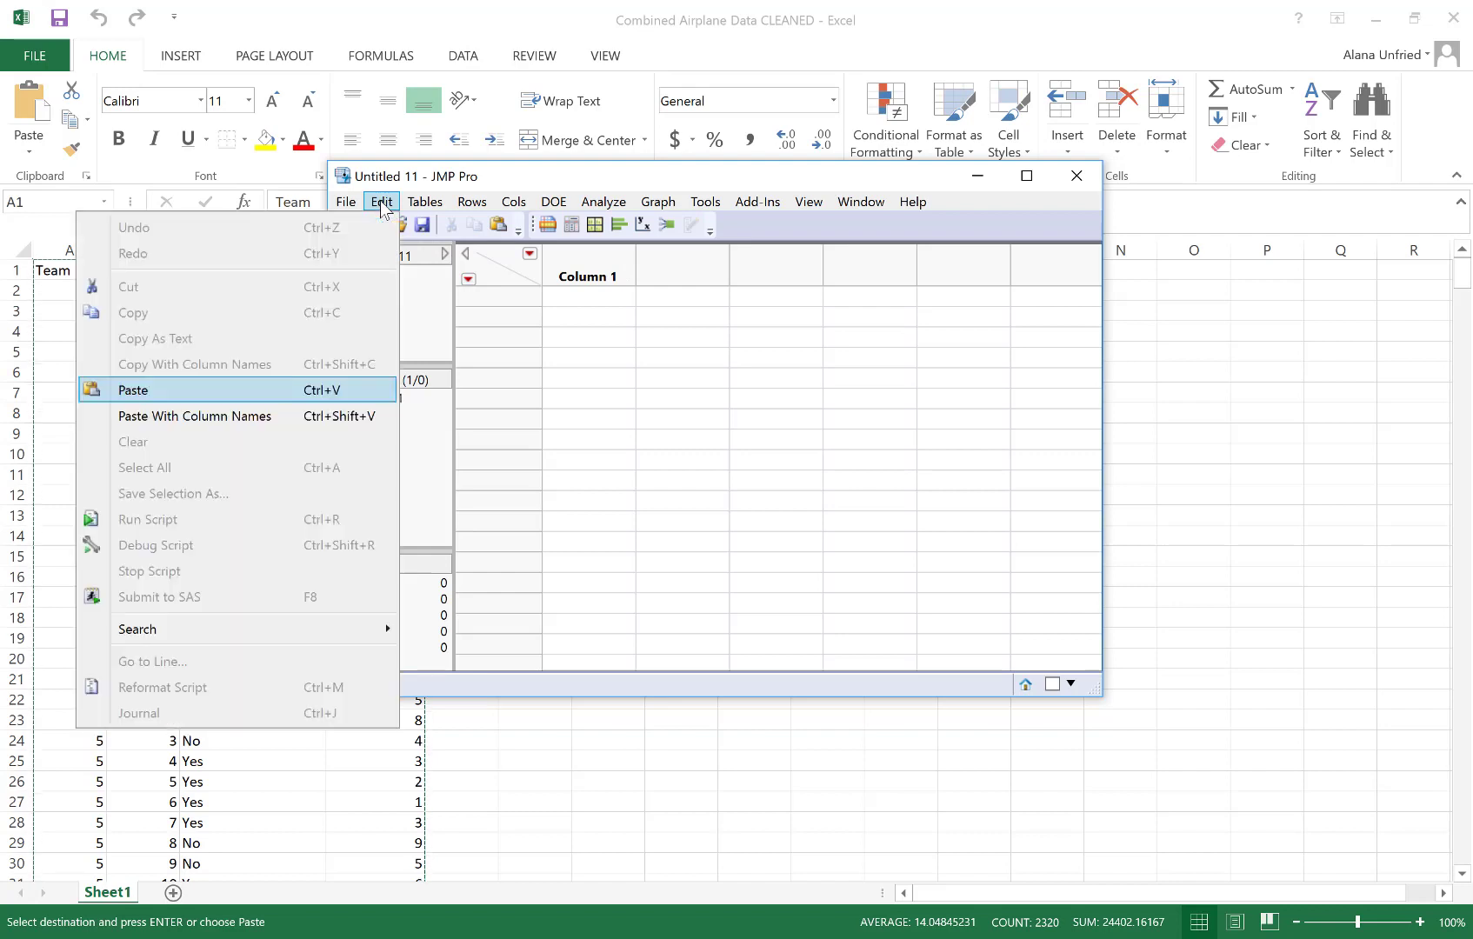
pyautogui.click(287, 415)
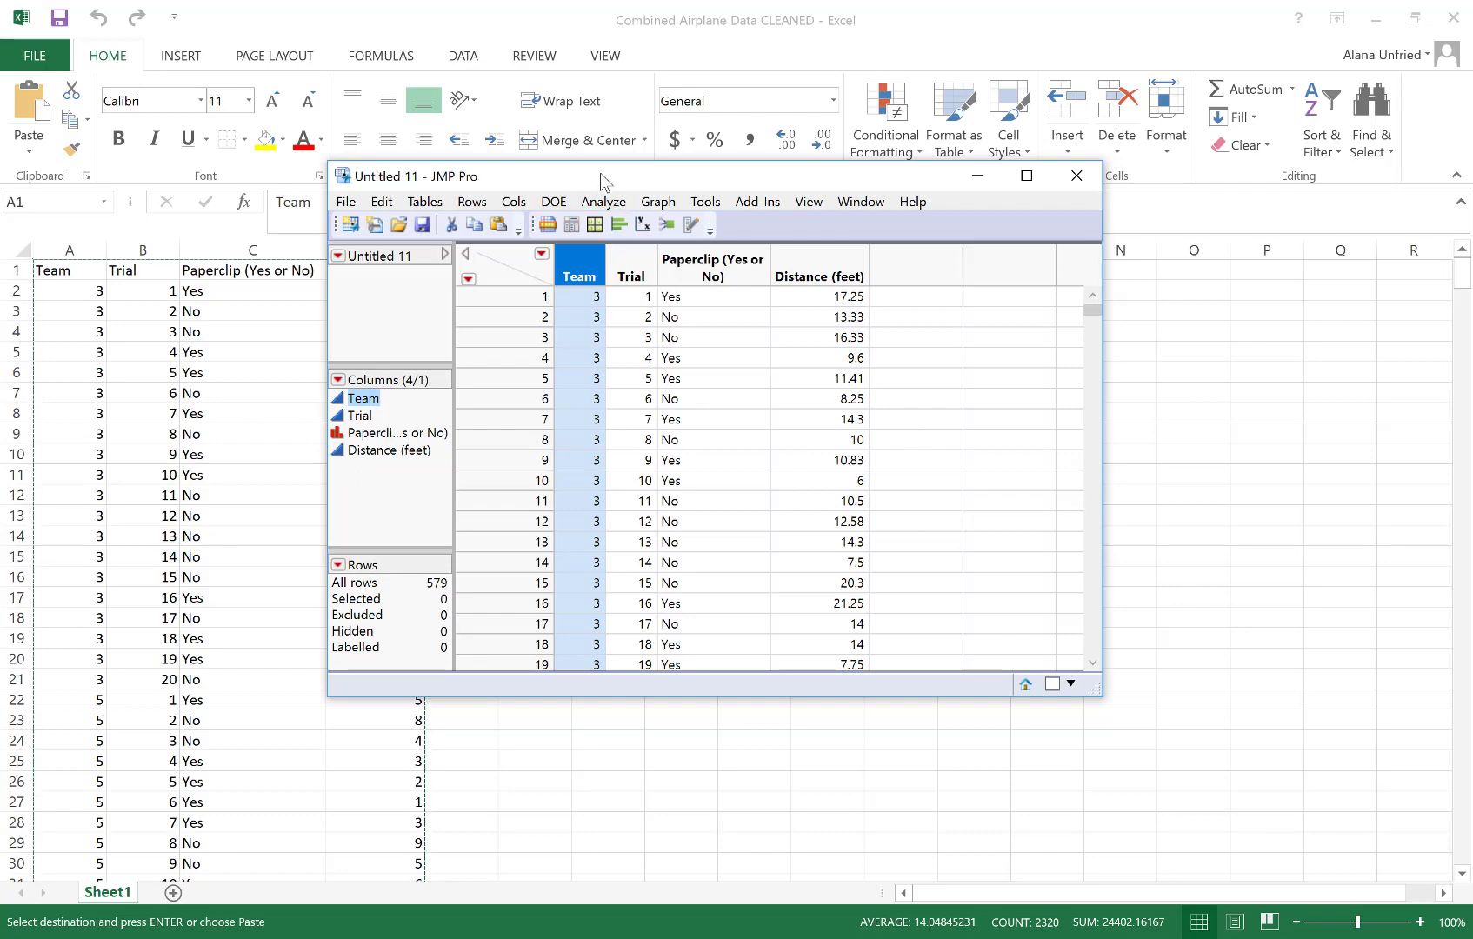
pyautogui.moveTo(600, 178); pyautogui.dragTo(607, 192)
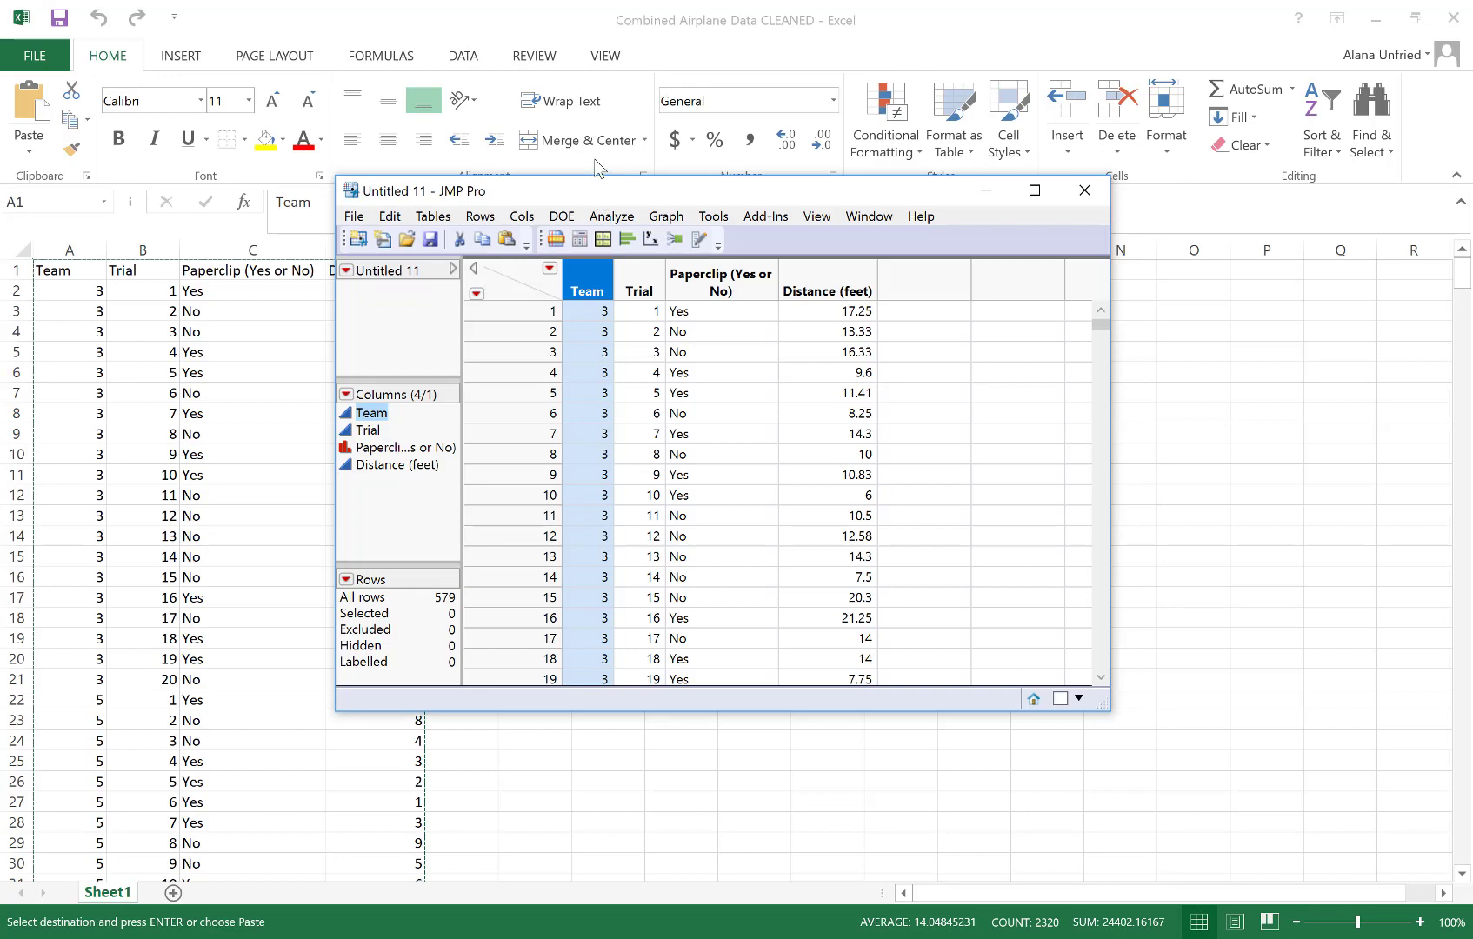
# Save the pasted data table to the Desktop as Airplane JMP Data in the JMP Data Table format
pyautogui.click(355, 216)
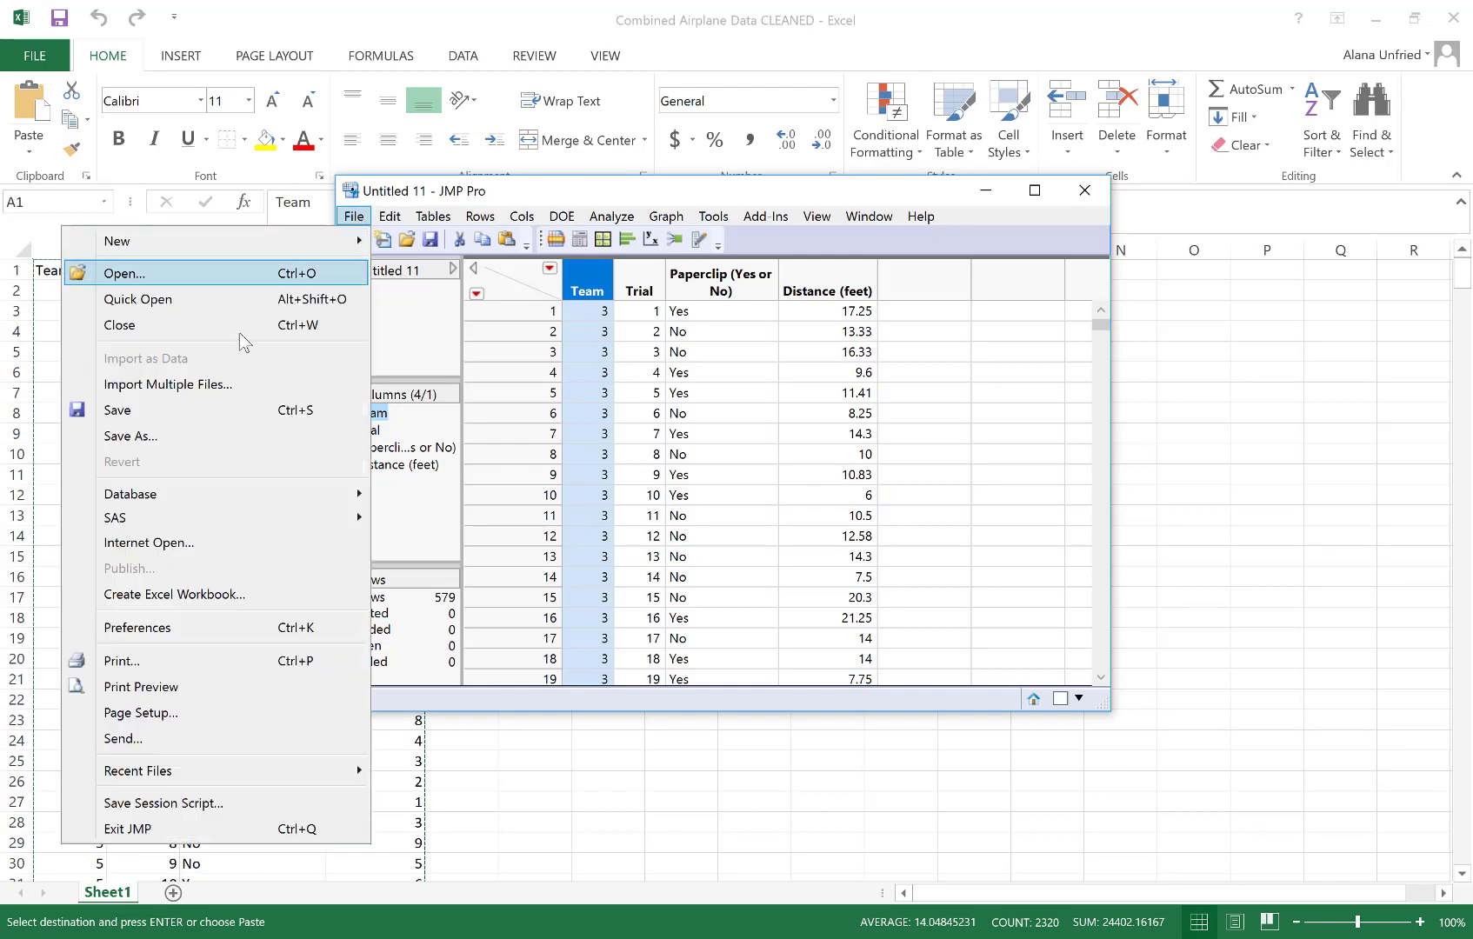
pyautogui.click(130, 436)
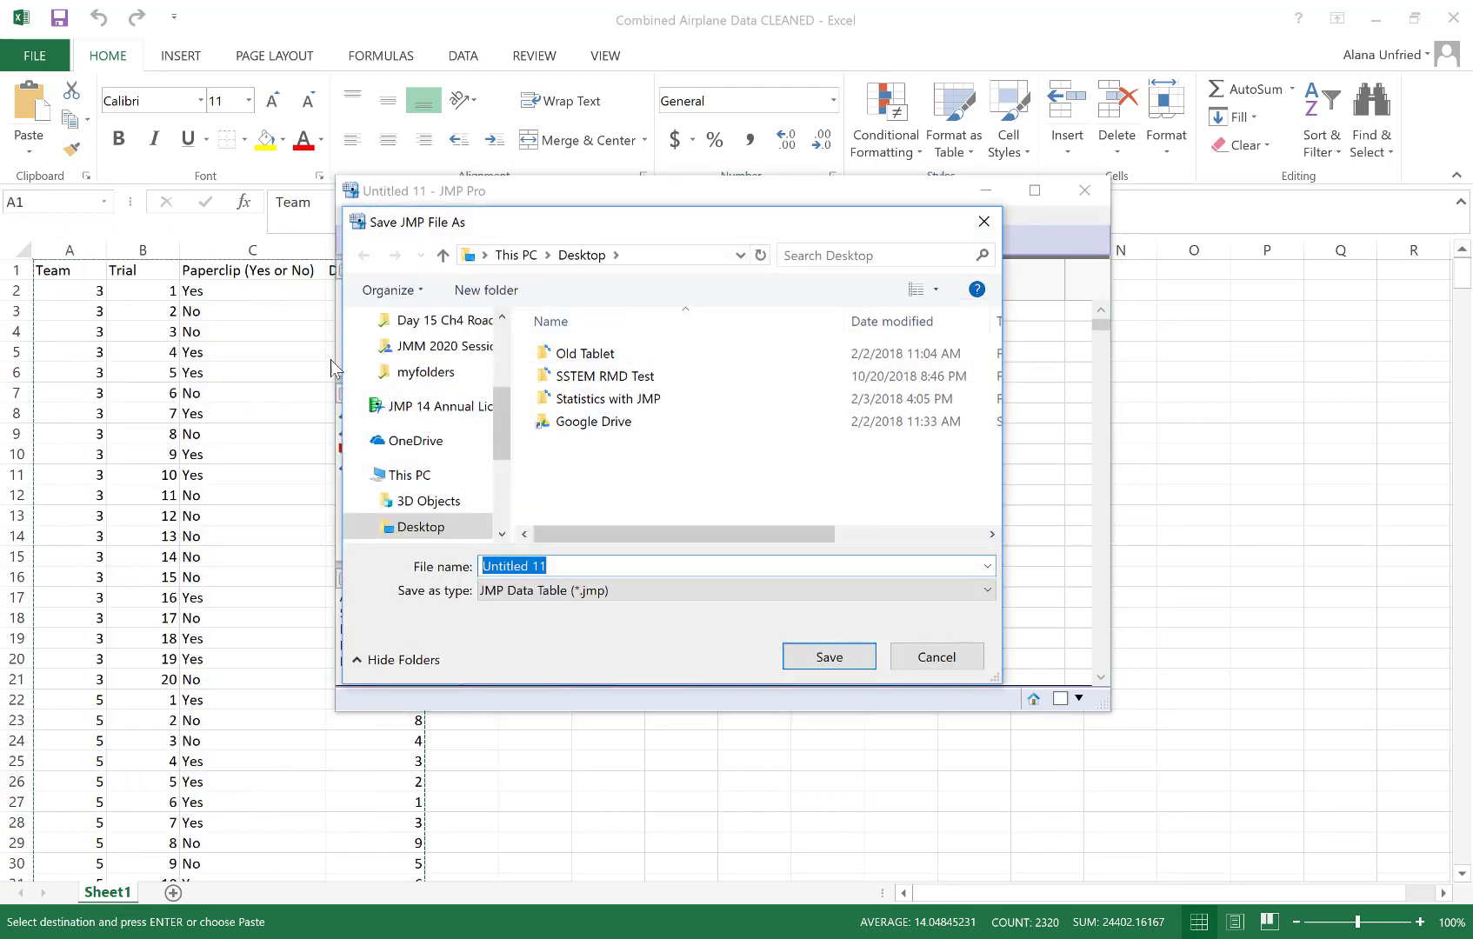
pyautogui.moveTo(594, 229); pyautogui.dragTo(683, 202)
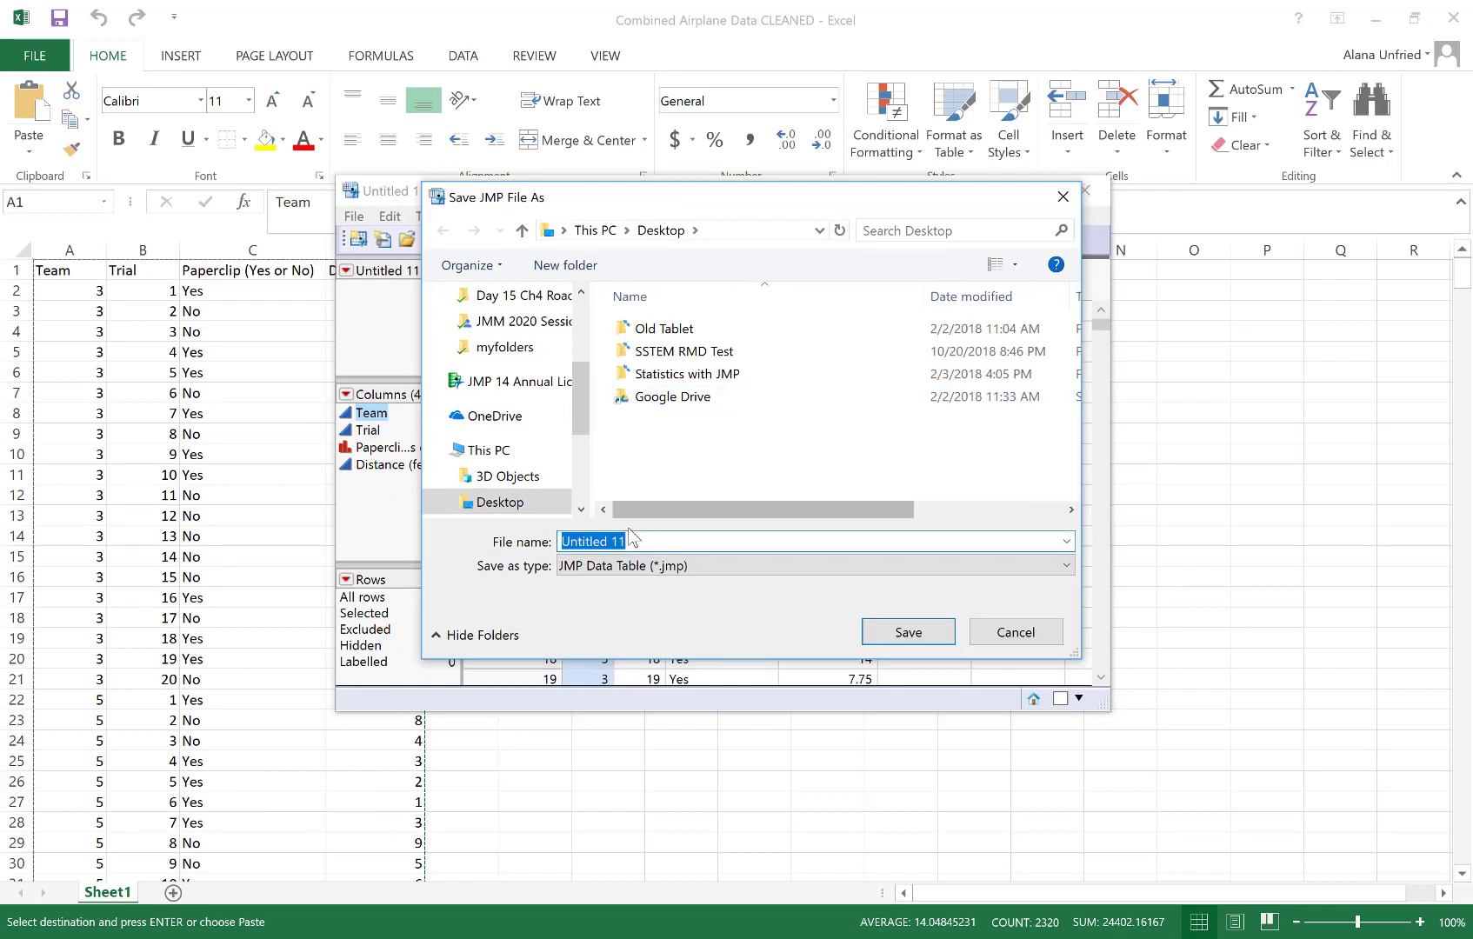
pyautogui.write('Air')
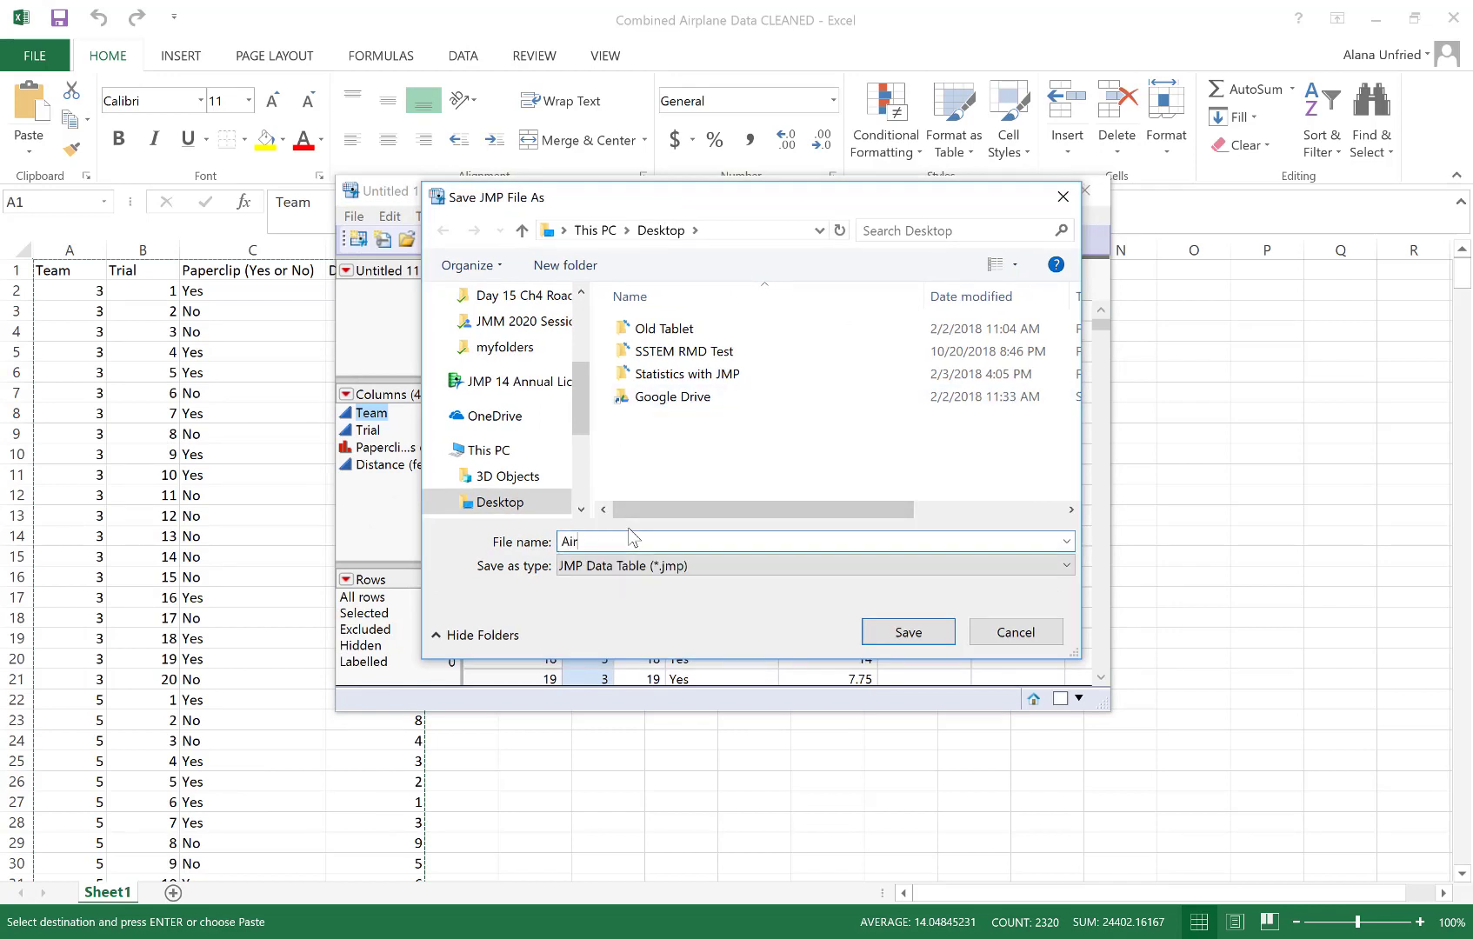
pyautogui.write('plane JMP Data')
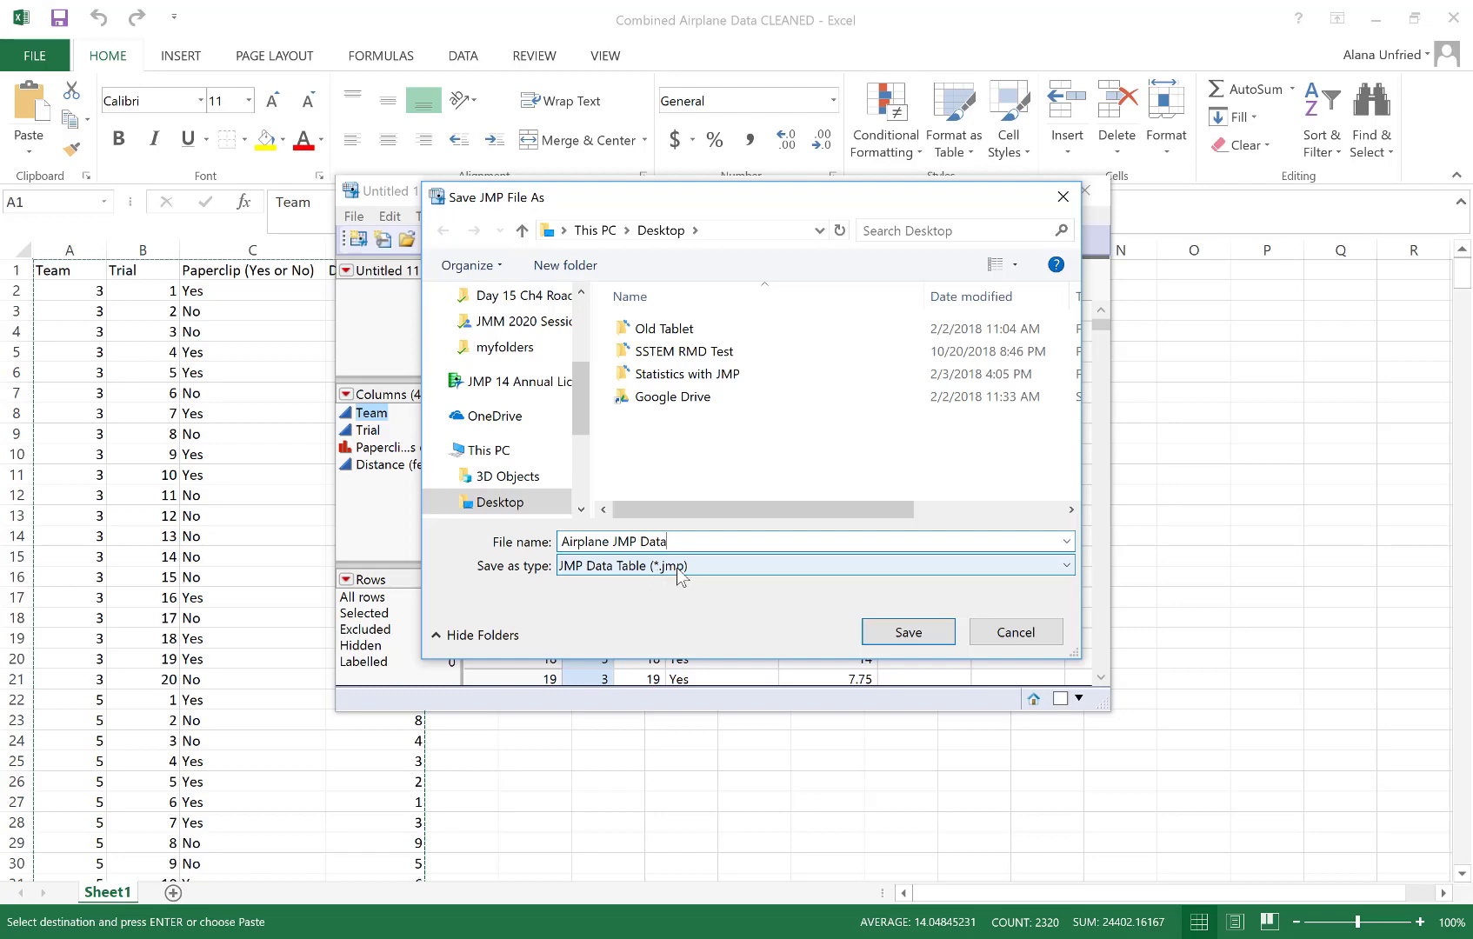
pyautogui.click(907, 632)
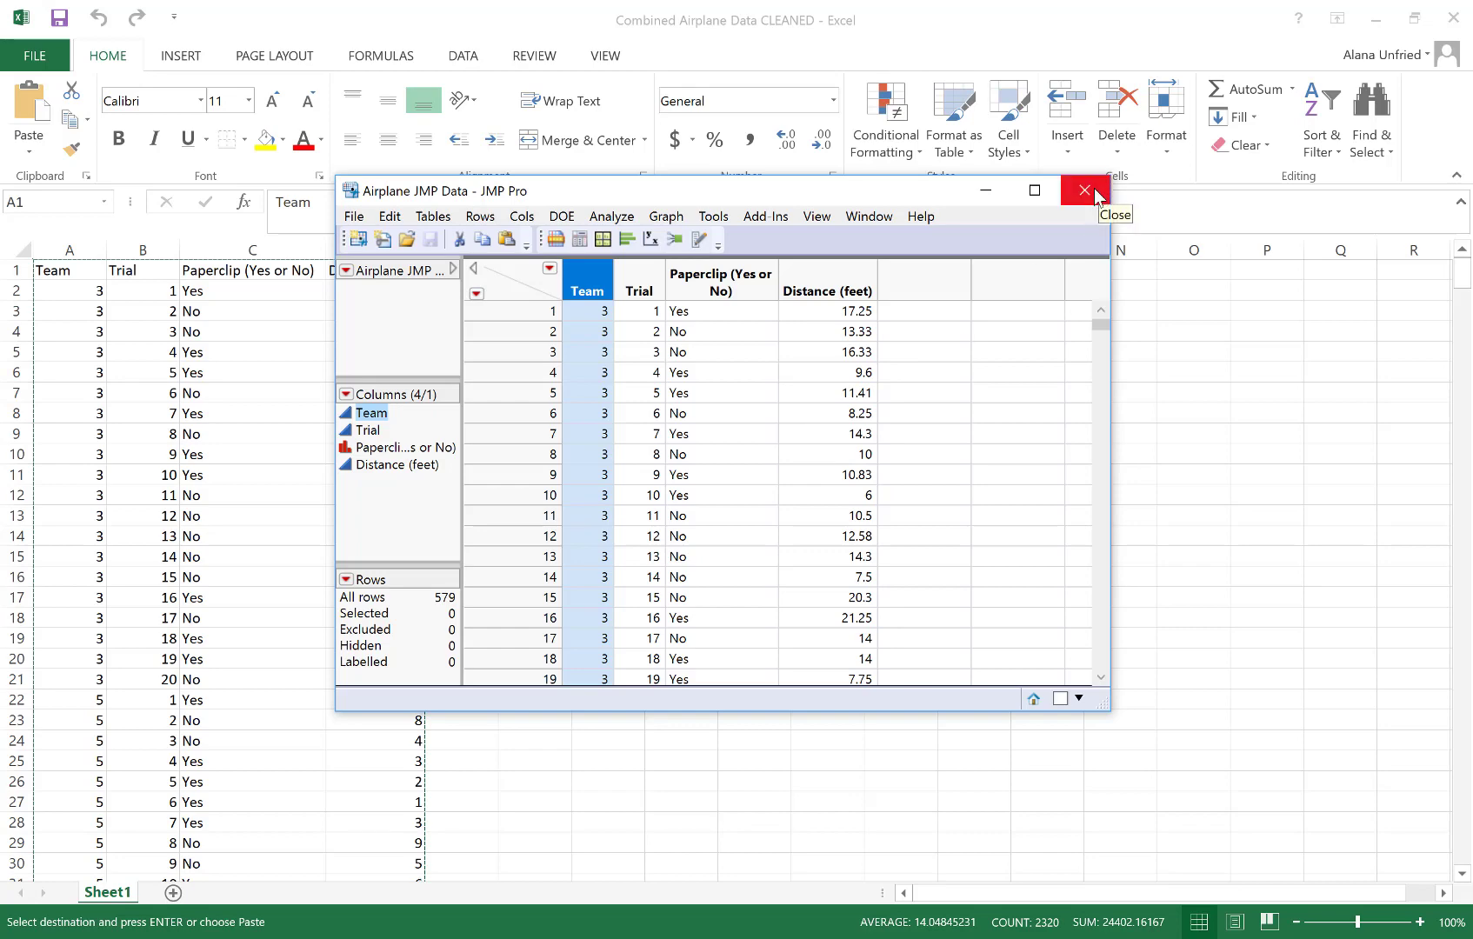
# Close the saved data table and Excel, without keeping the copied data on the Clipboard
pyautogui.click(1084, 190)
pyautogui.click(1453, 17)
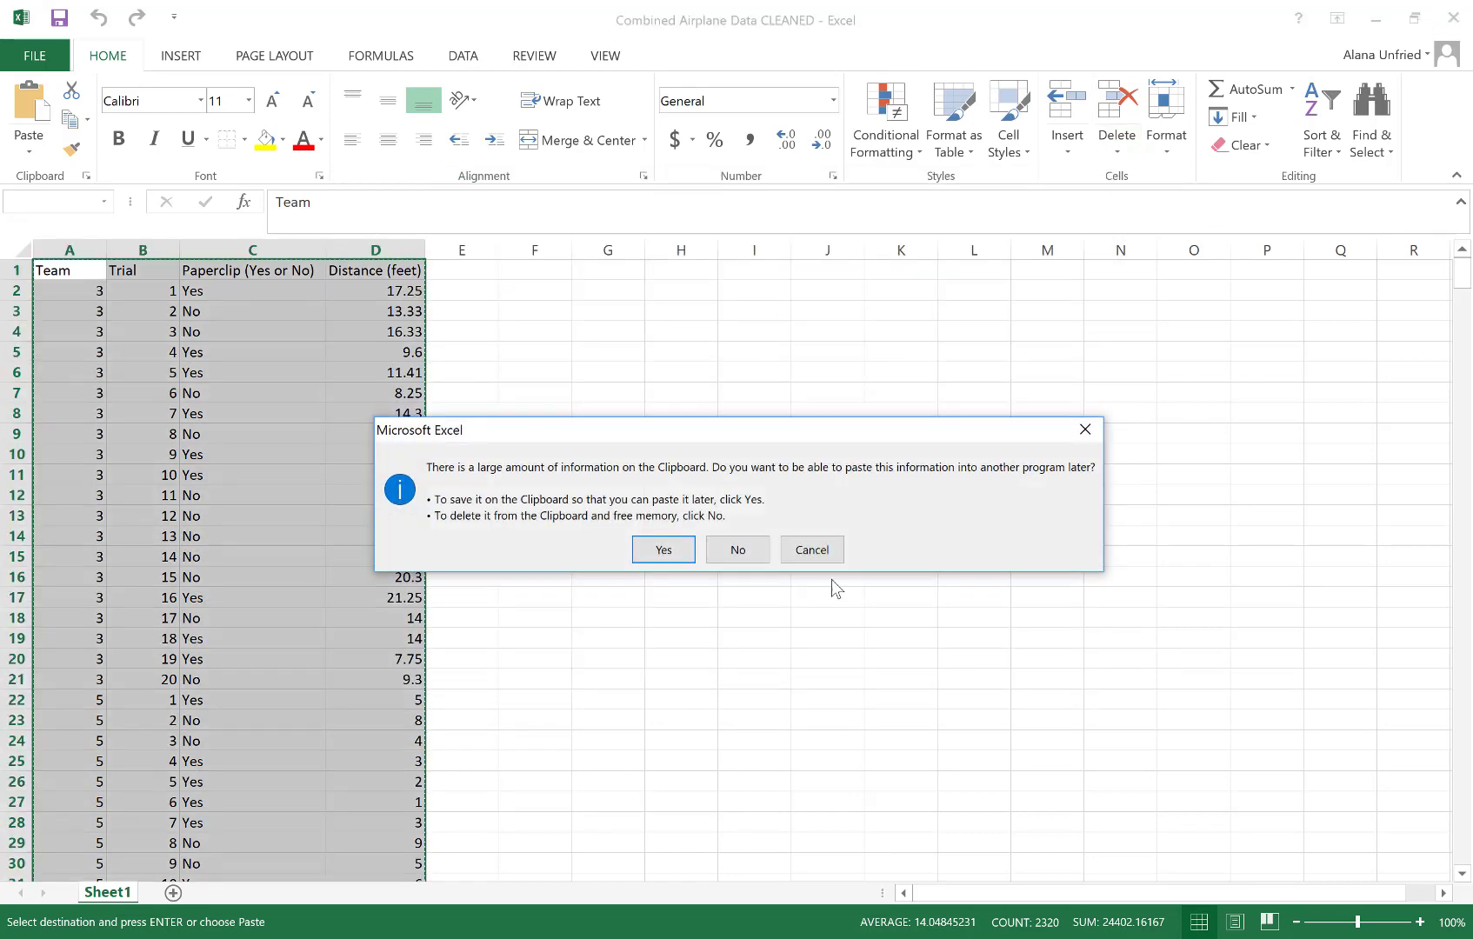
pyautogui.click(738, 550)
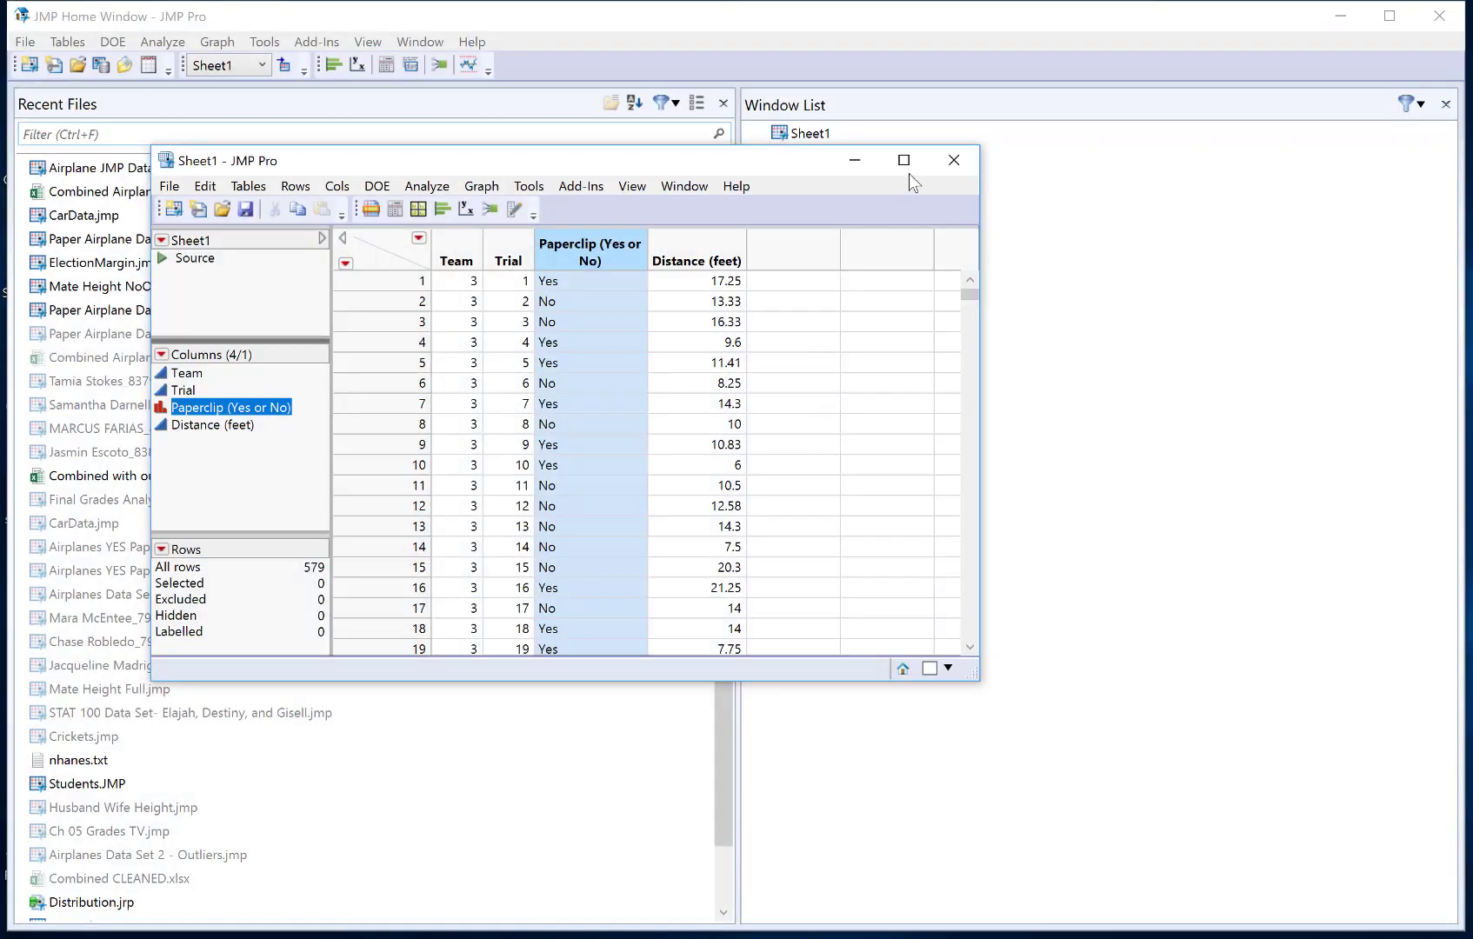
# Close the imported Sheet1 data table and exit JMP
pyautogui.click(954, 160)
pyautogui.click(734, 515)
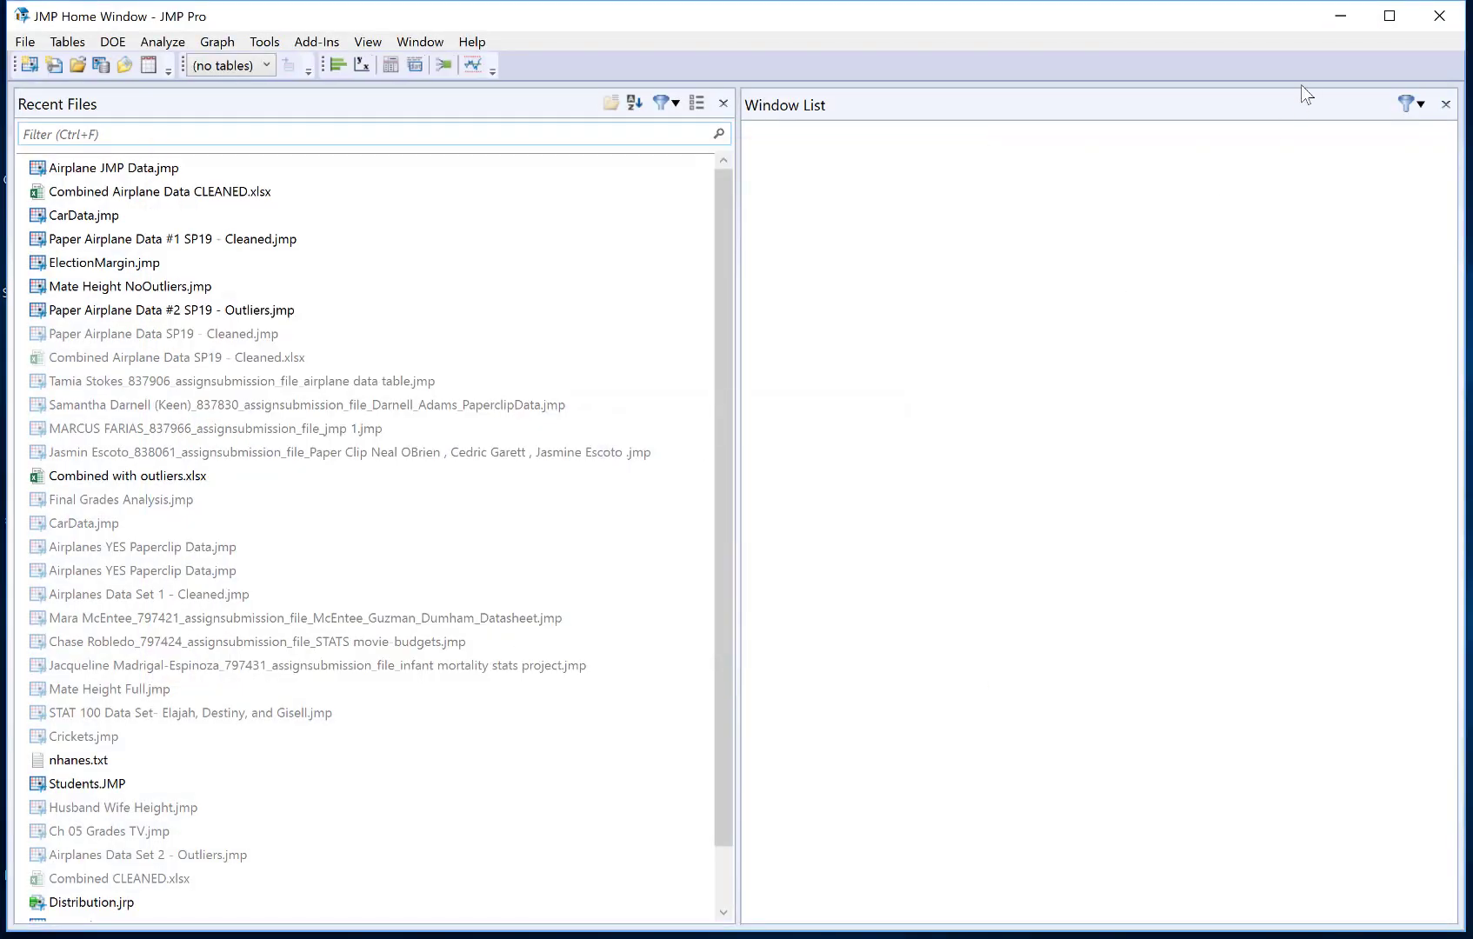
pyautogui.click(1439, 16)
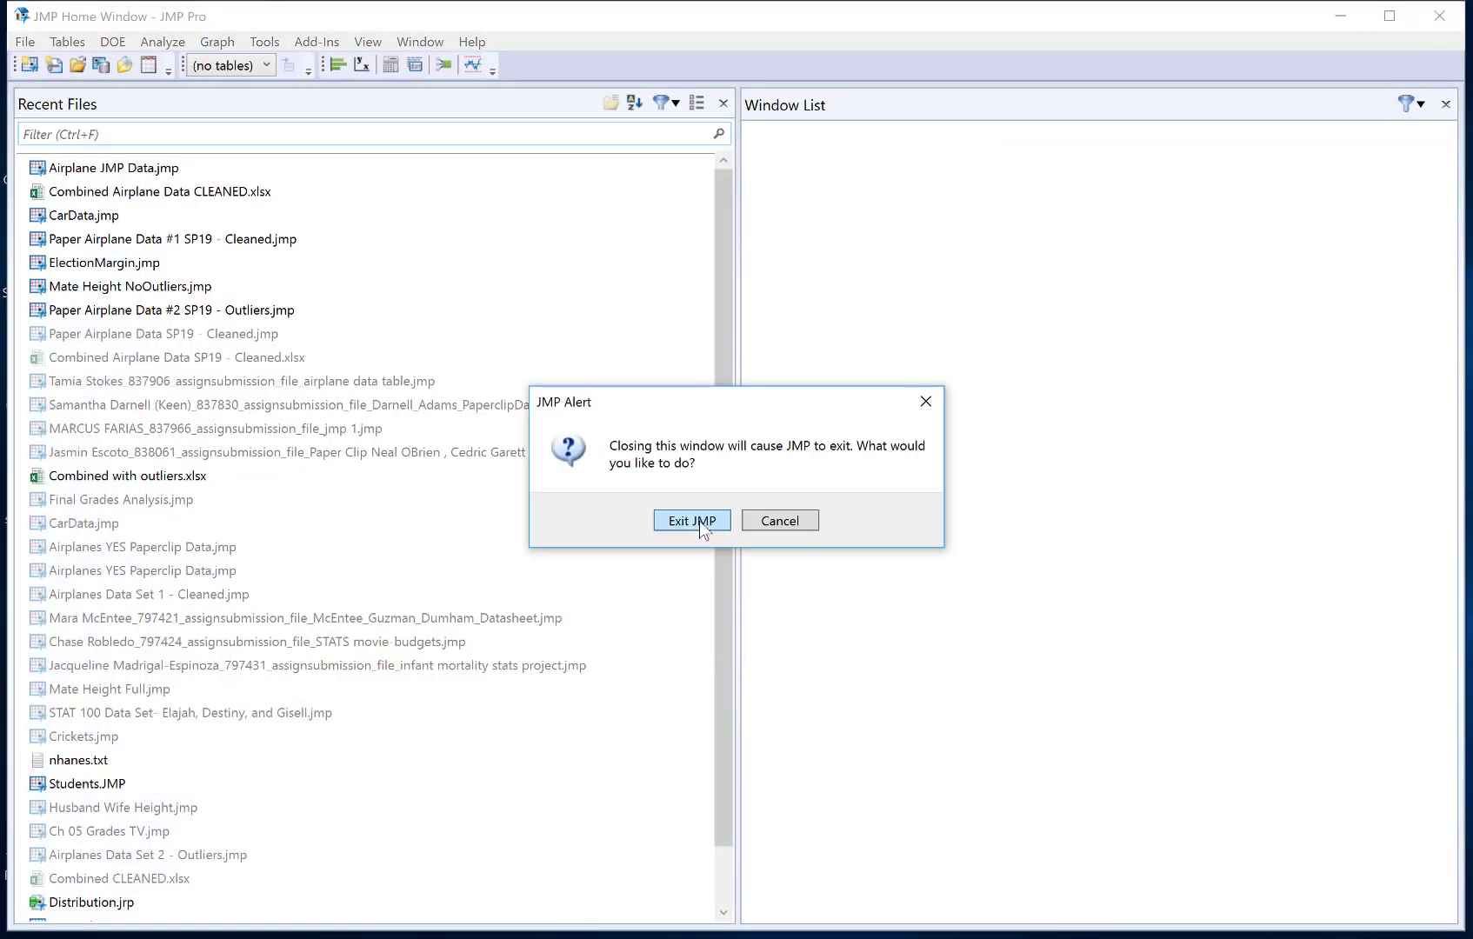
pyautogui.click(693, 521)
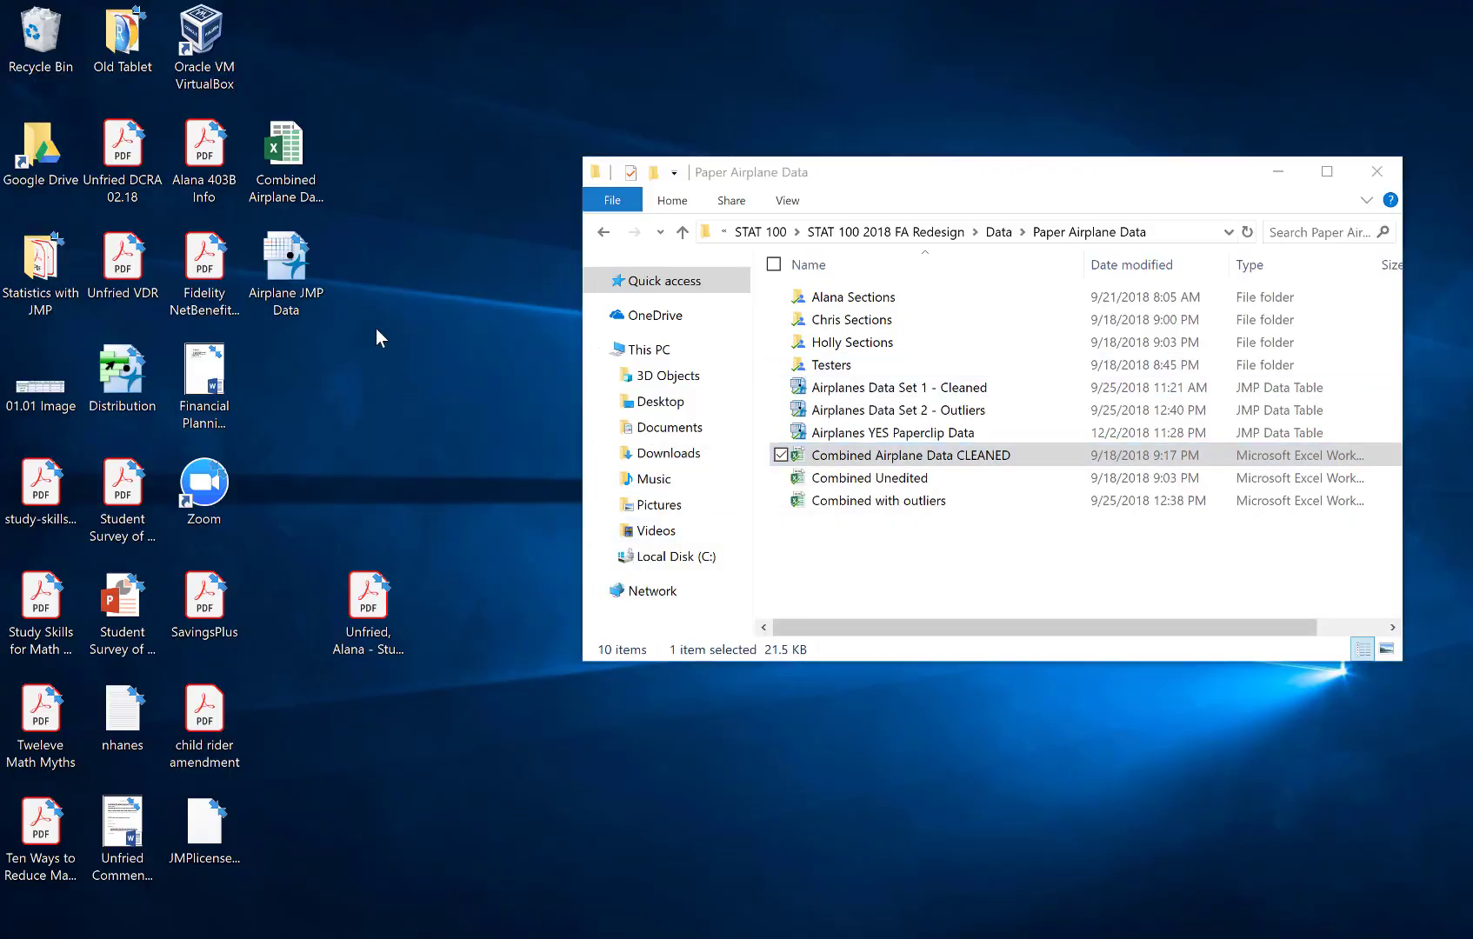
# Reopen the Airplane JMP Data file from the desktop and reposition its data table window
pyautogui.click(280, 271)
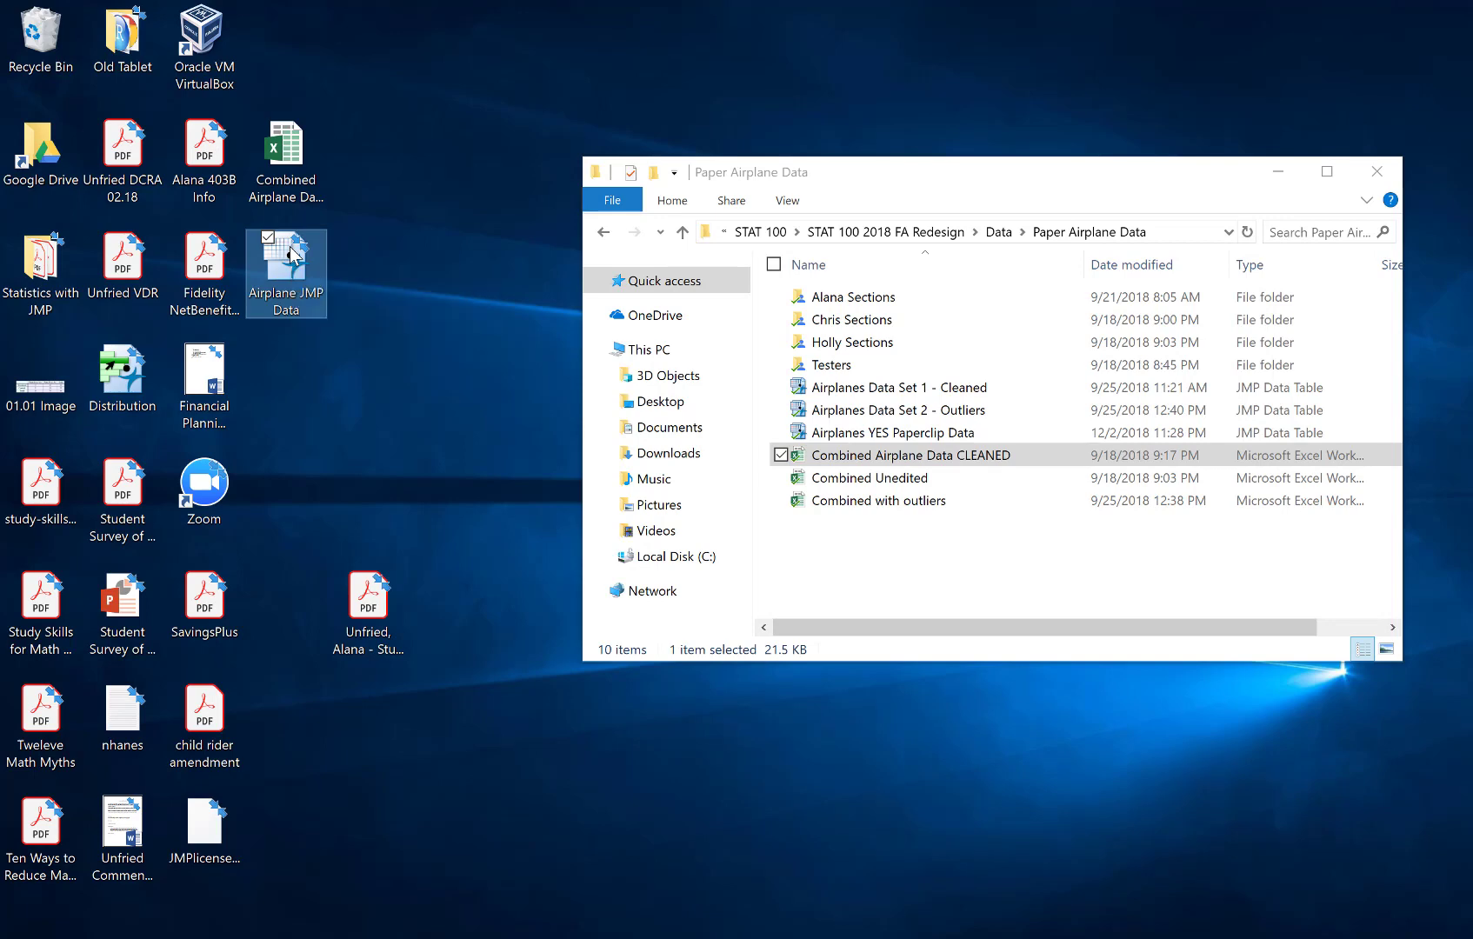
pyautogui.doubleClick(294, 255)
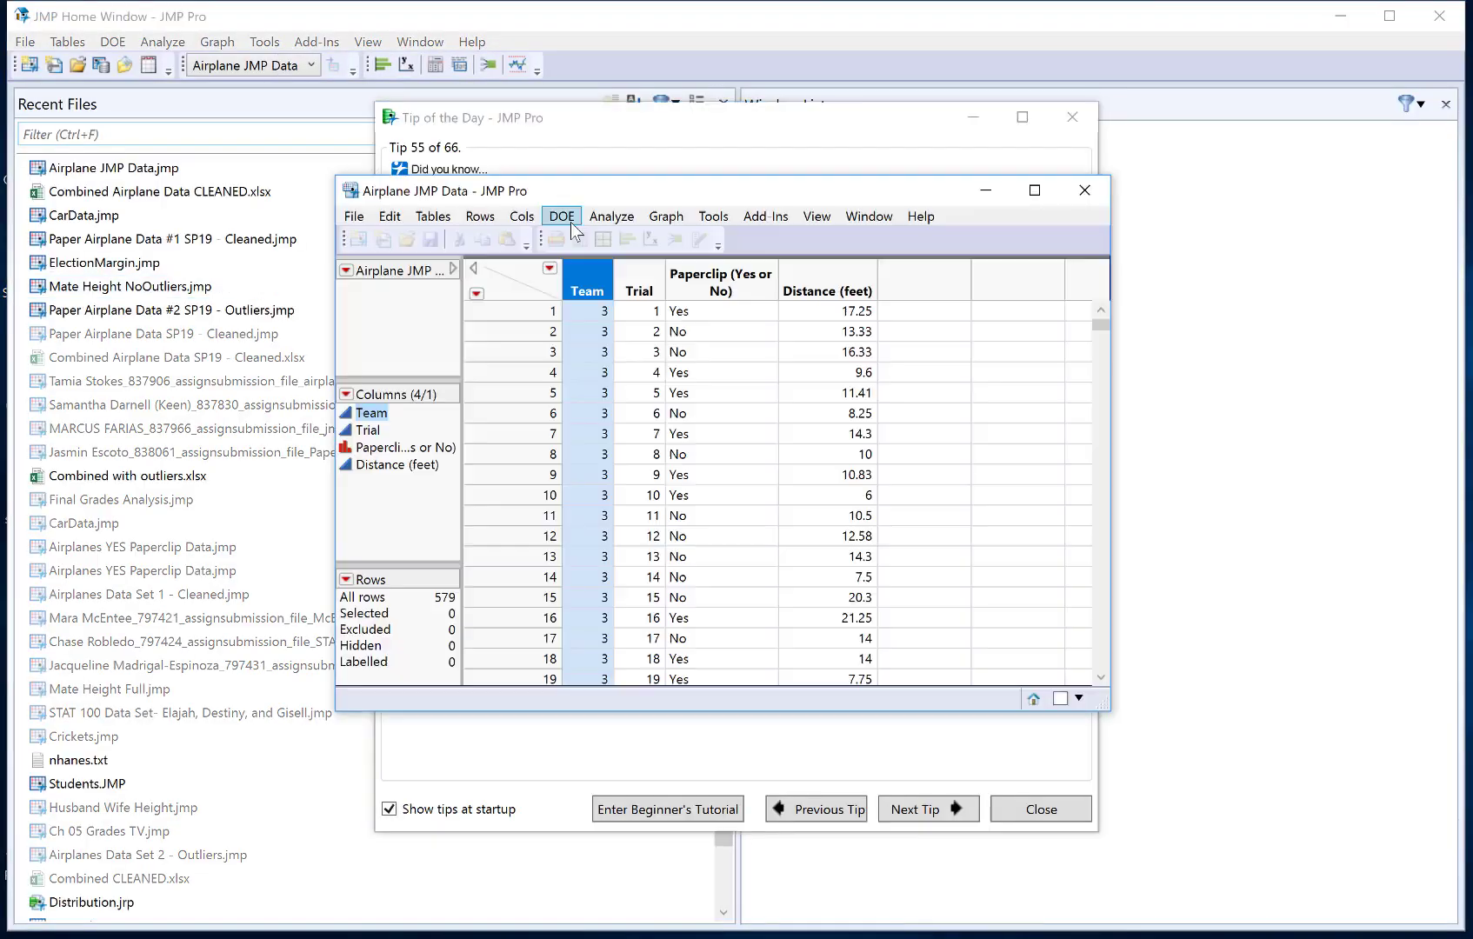
pyautogui.moveTo(736, 186); pyautogui.dragTo(696, 159)
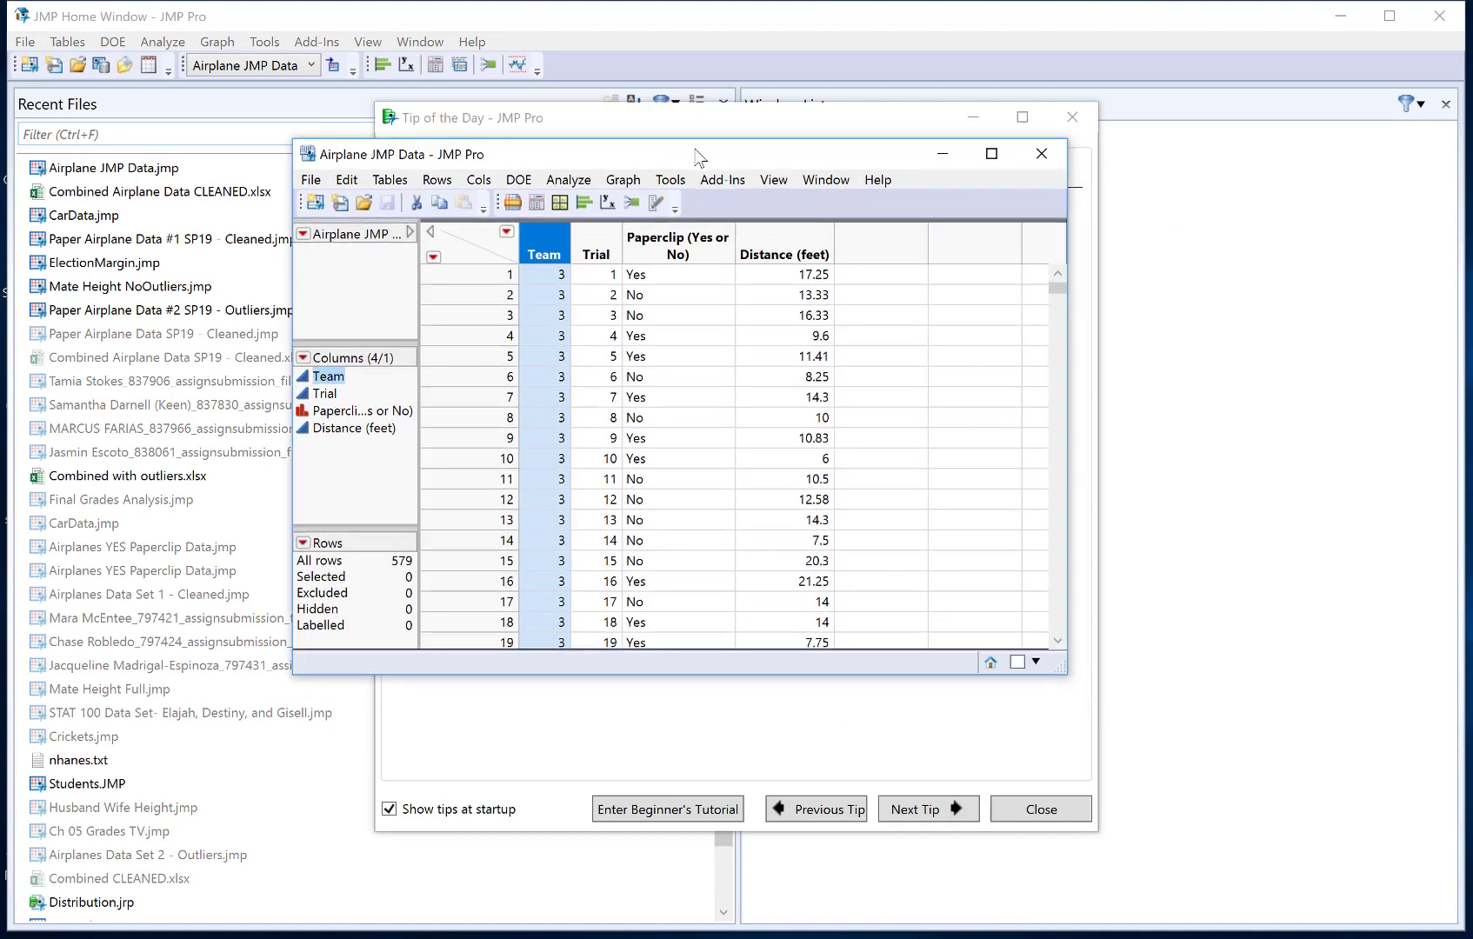